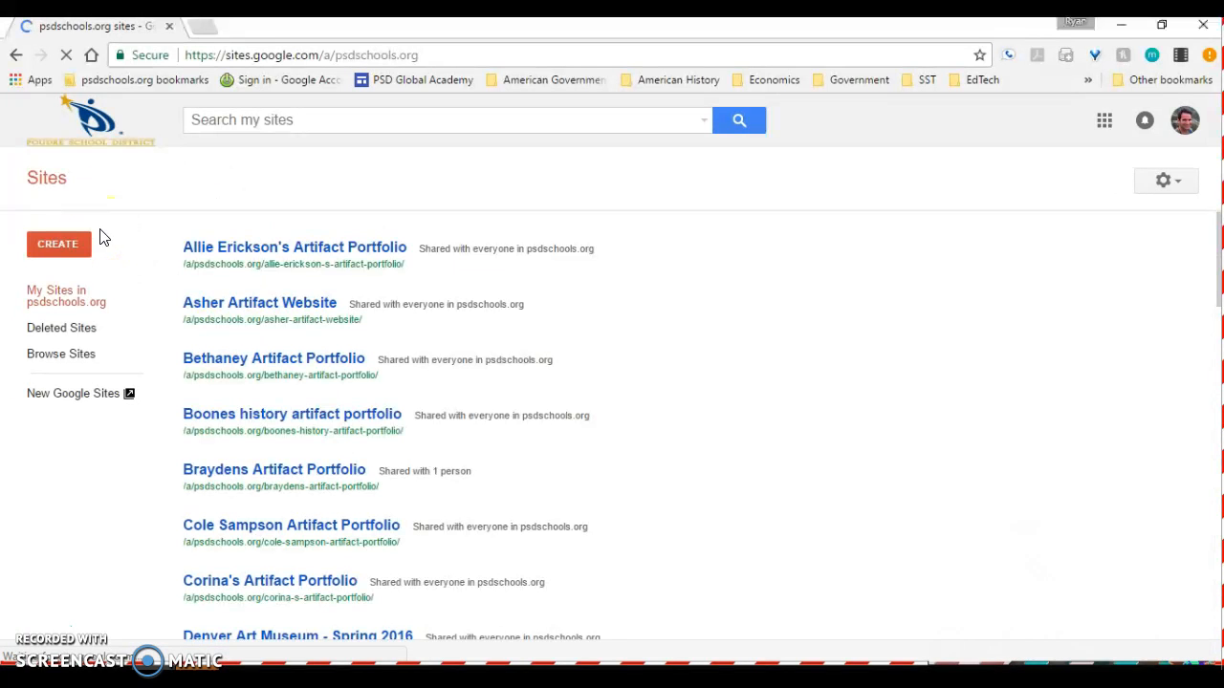
- Go to the new version of Google Sites and create a blank site
left_click(52, 401)
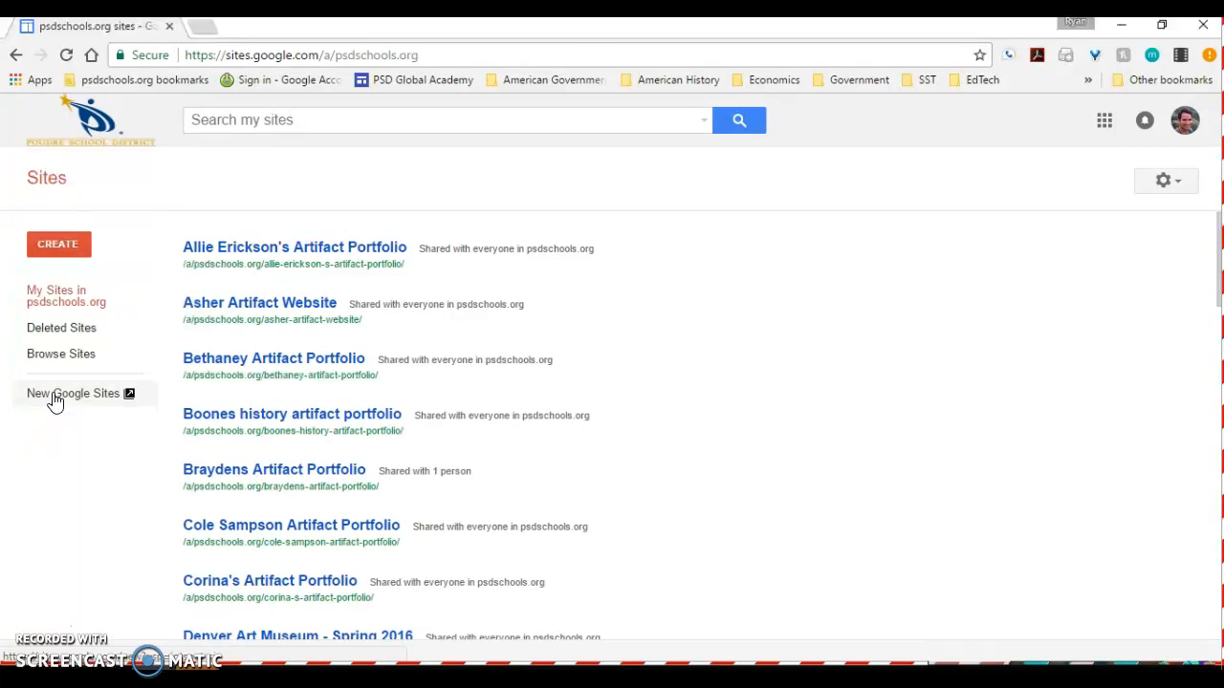
left_click(54, 401)
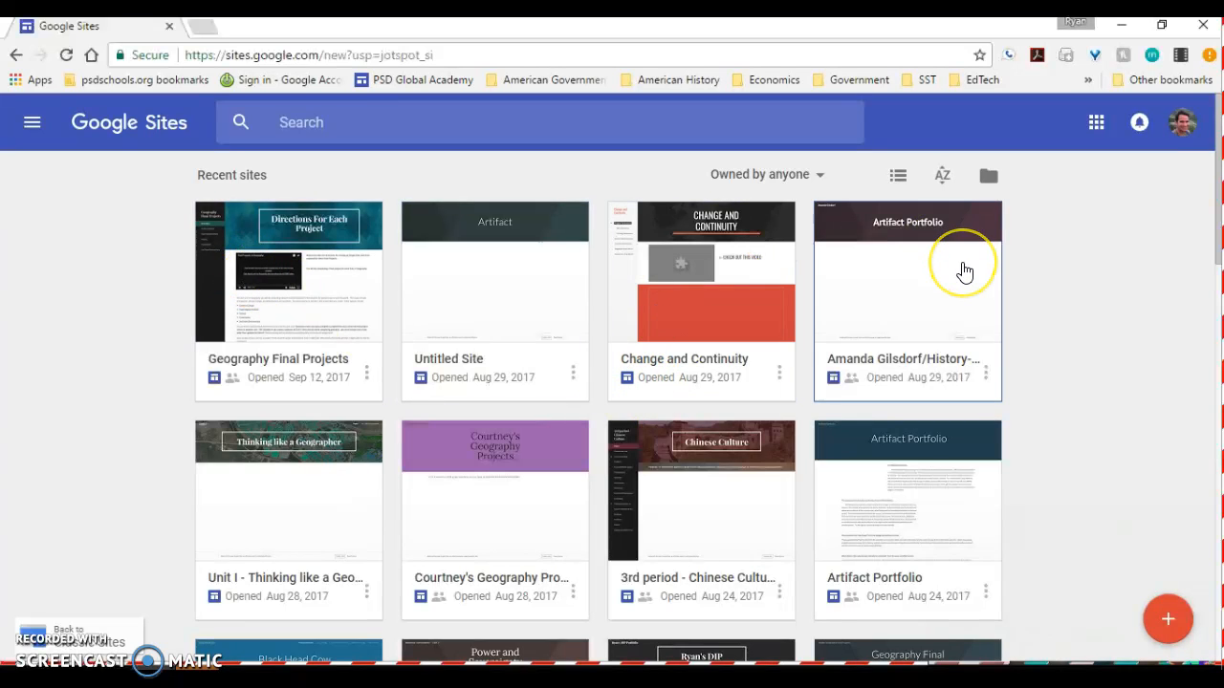
scroll(962, 268, "down", 5)
scroll(962, 268, "up", 5)
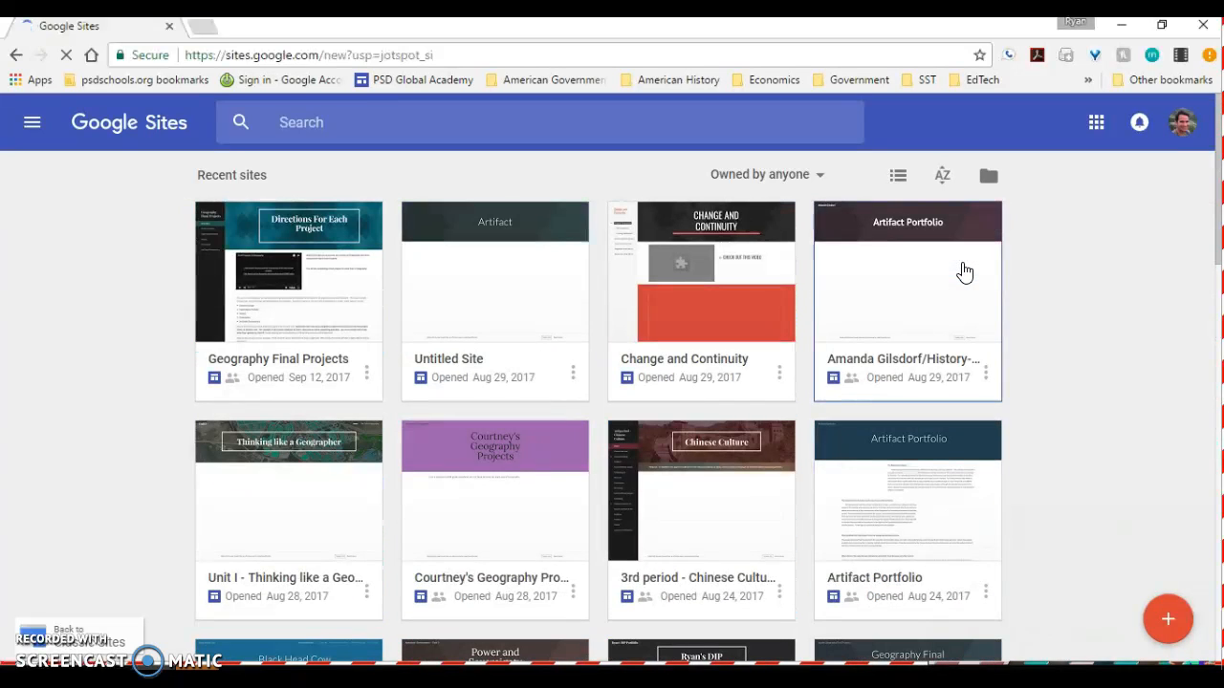
left_click(533, 593)
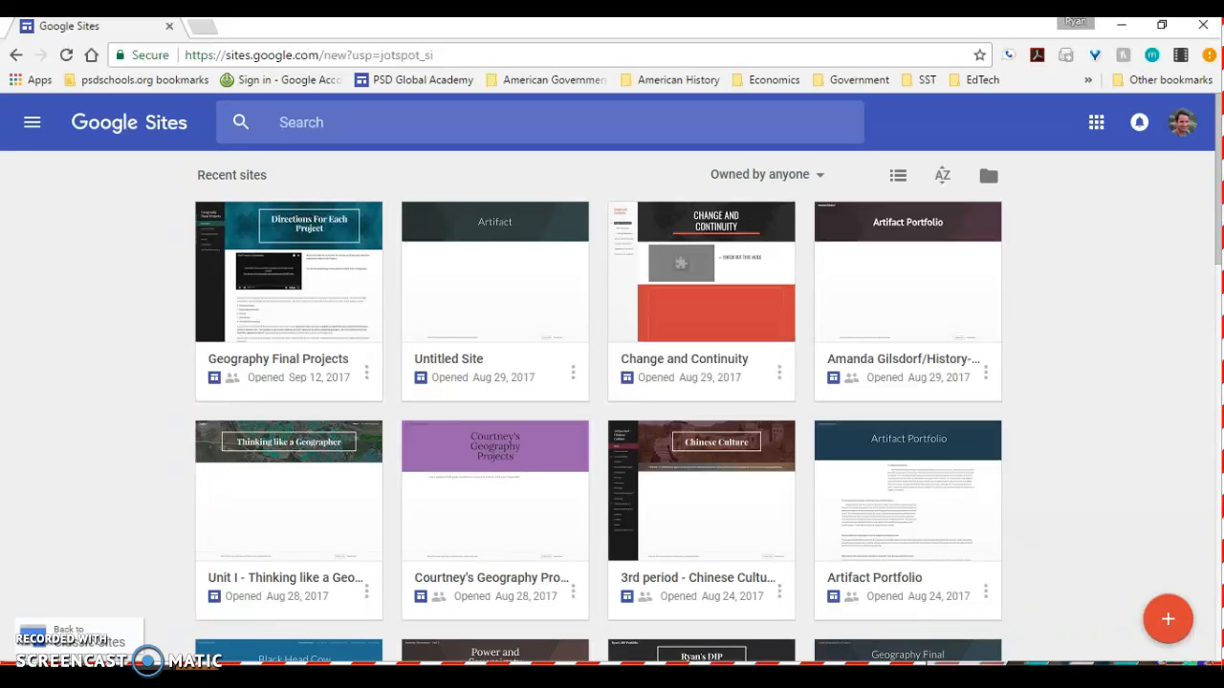
left_click(1179, 623)
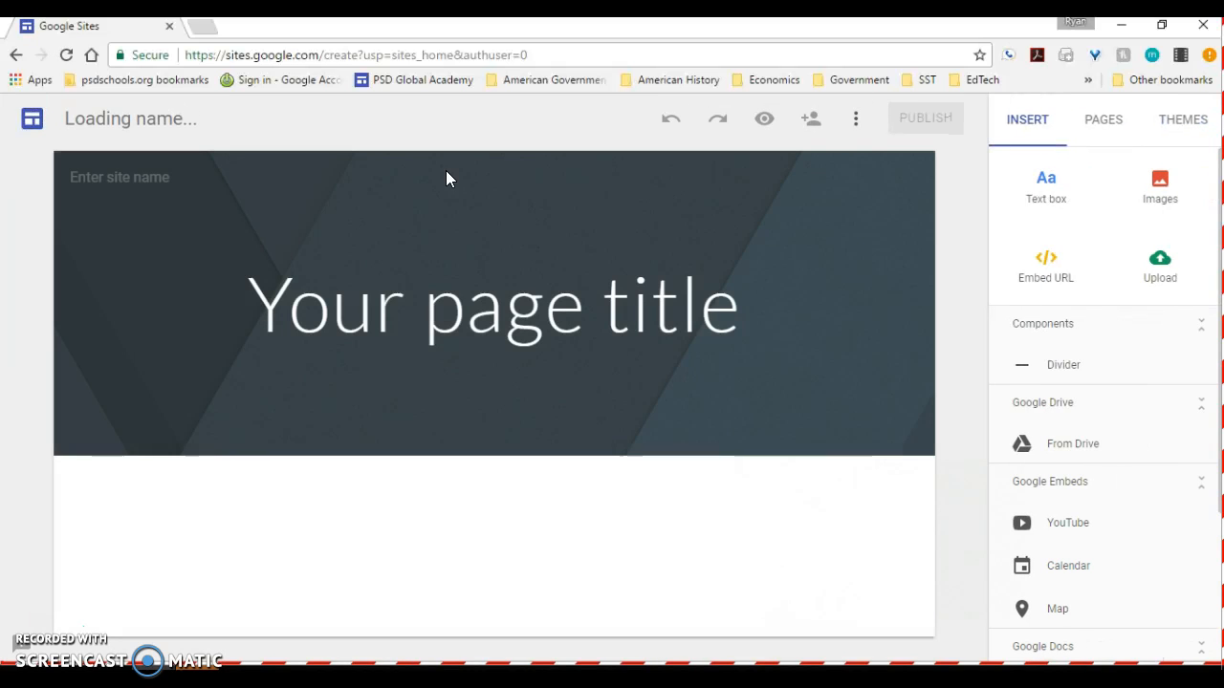
- Replace the placeholder page title on the home page with the teacher's name
left_click(458, 303)
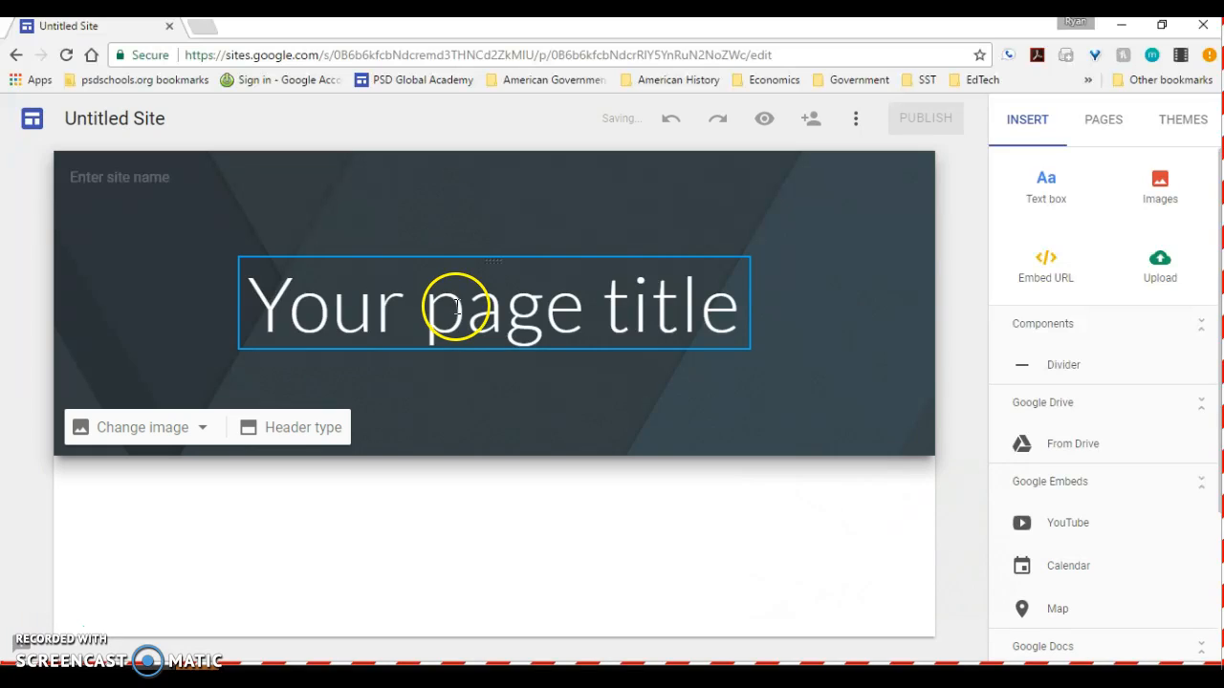
left_click(457, 306)
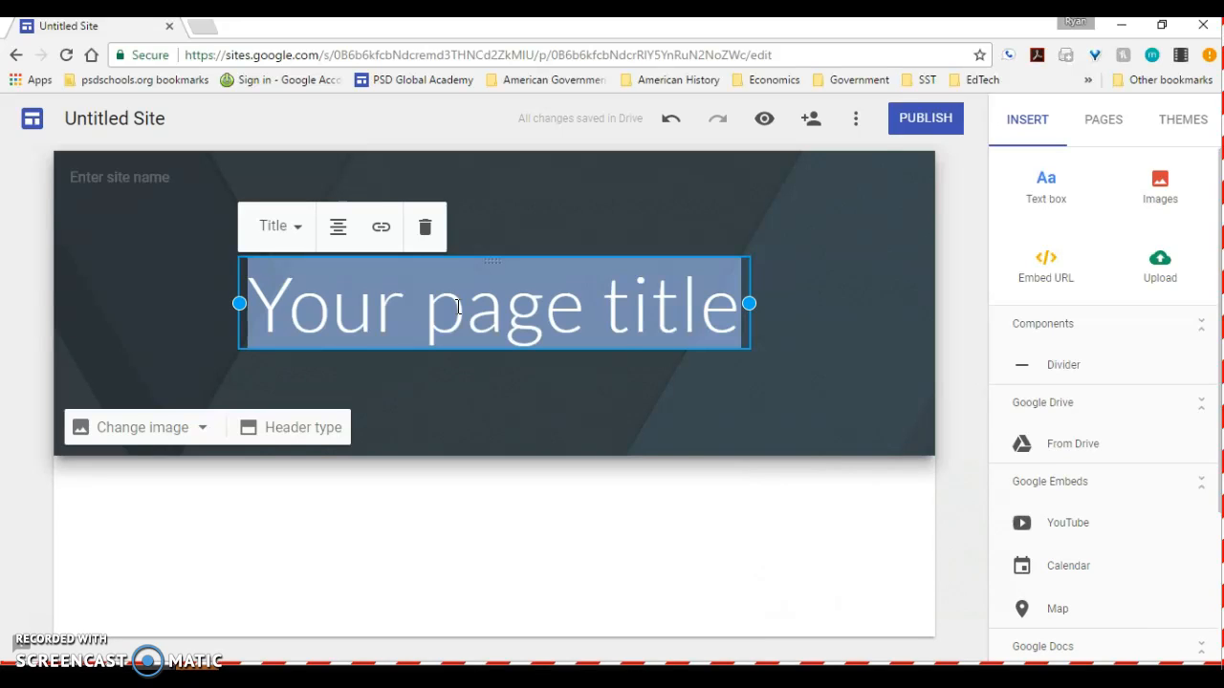
type("Mr. James")
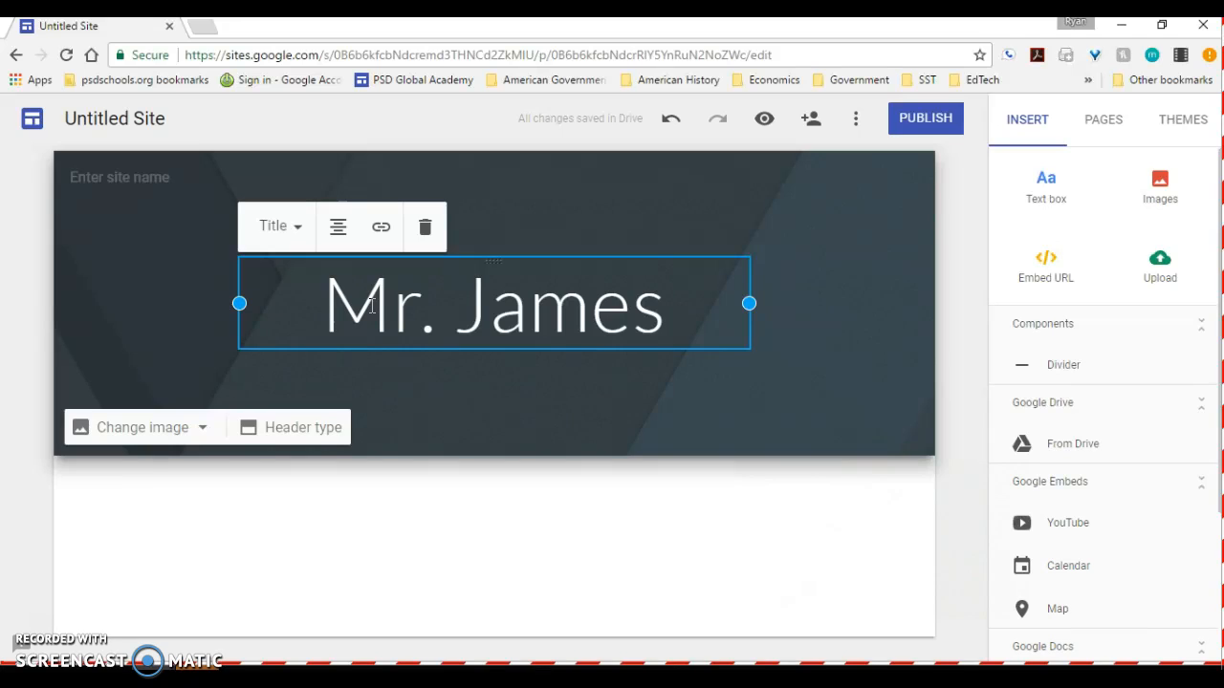
- Name the site with the teacher's surname followed by "Global Project" and apply the same name to the document
left_click(138, 178)
type("JAmes")
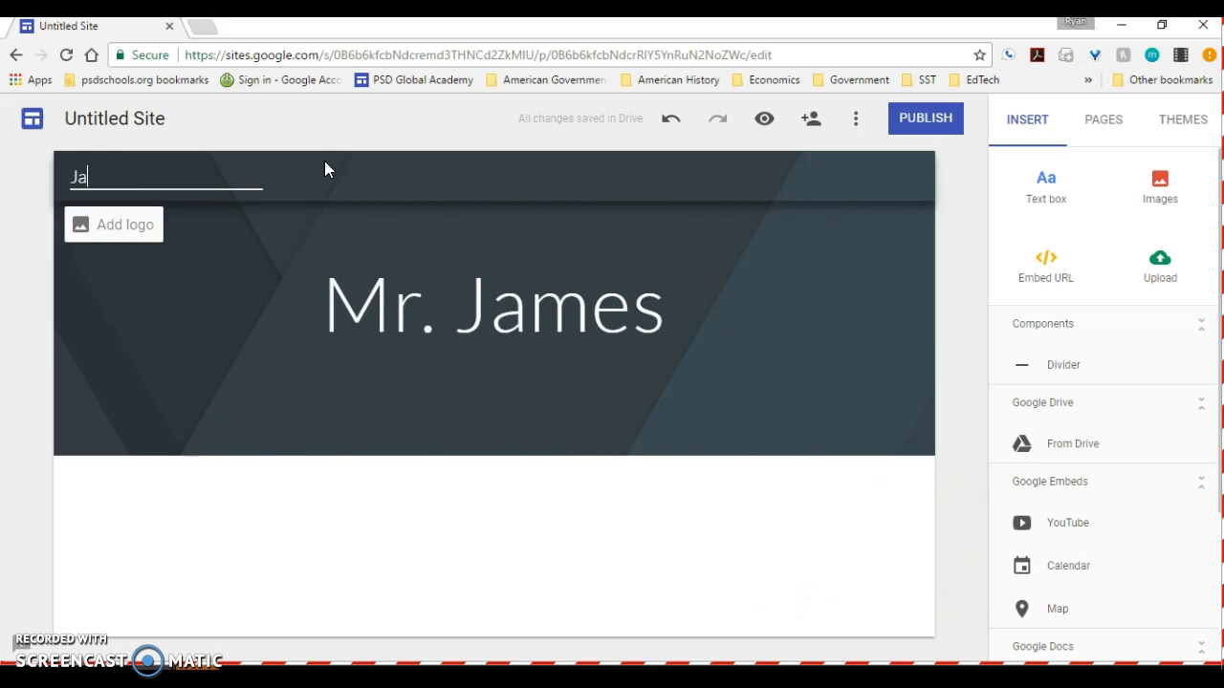
type(" Global Project")
left_click(327, 166)
left_click(135, 127)
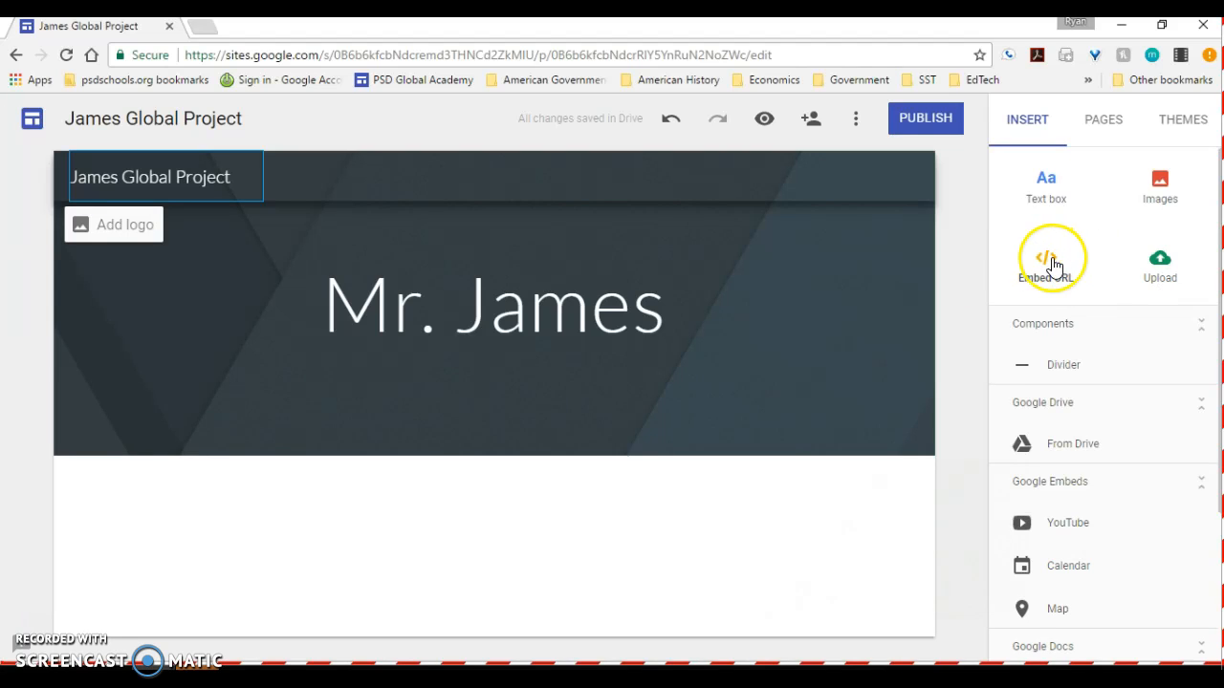
- Examine the content types that can be inserted, including Drive files, YouTube, Calendar, Map and Google Docs items
scroll(1073, 321, "down", 2)
scroll(1074, 321, "up", 2)
scroll(1052, 275, "down", 2)
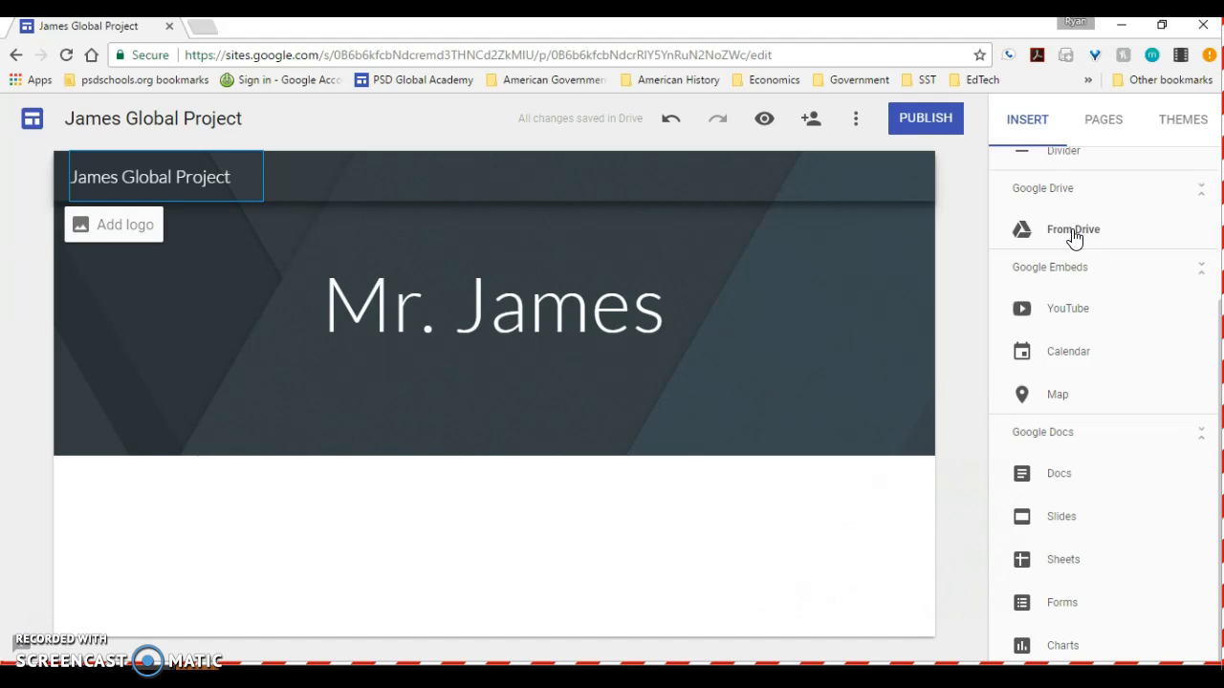
left_click(1069, 239)
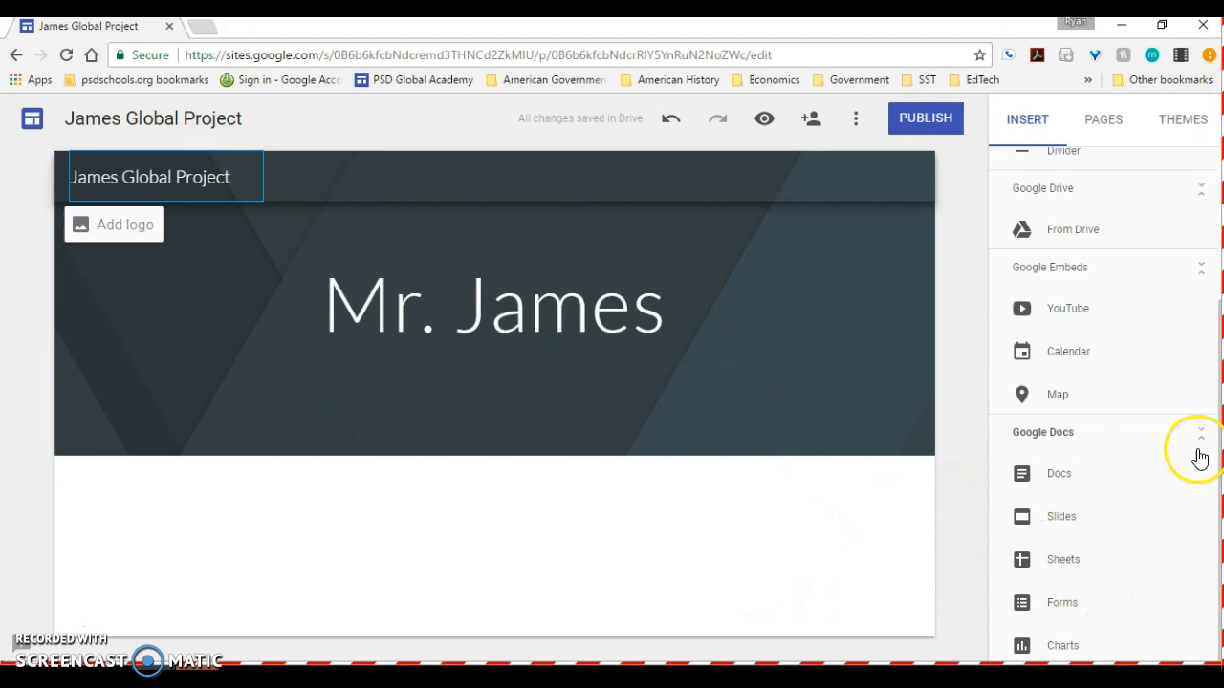
scroll(1062, 317, "up", 1)
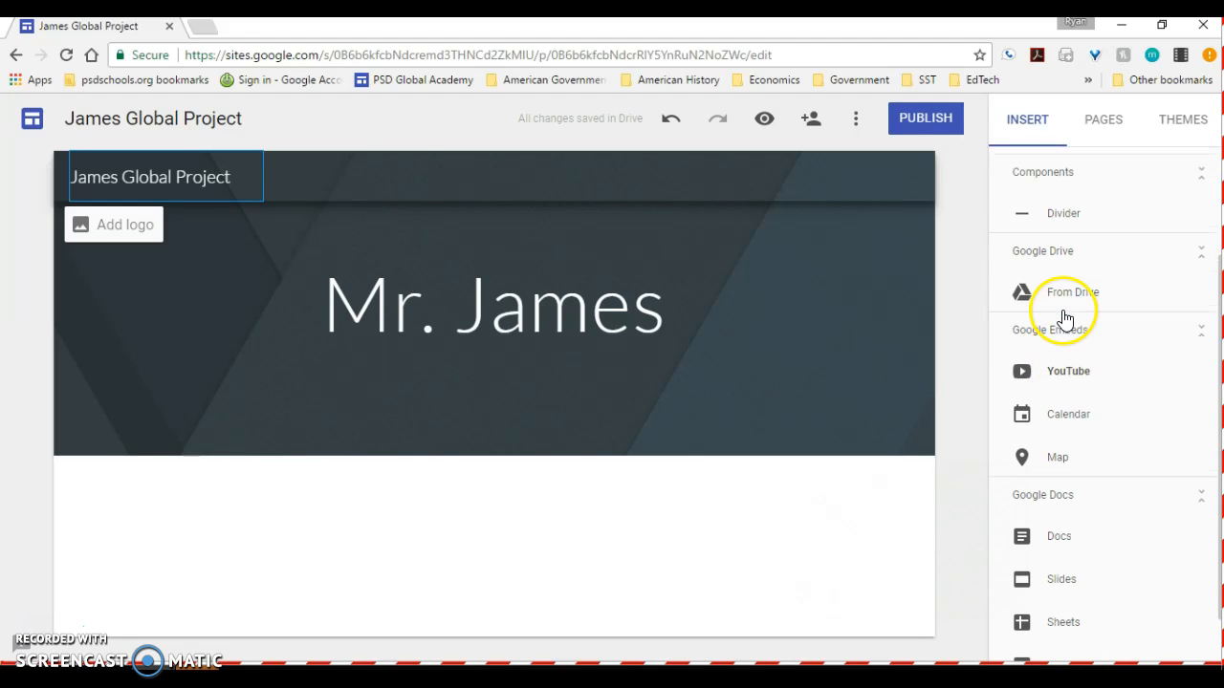
left_click(1064, 459)
scroll(1066, 462, "up", 2)
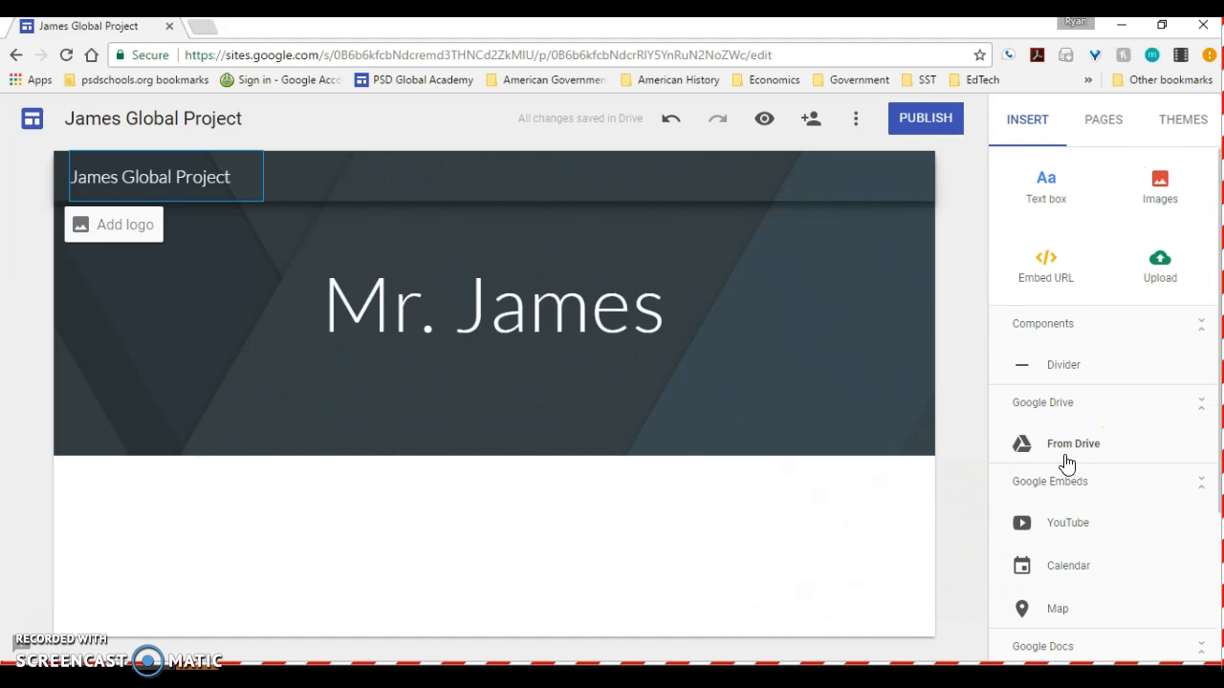
left_click(1048, 359)
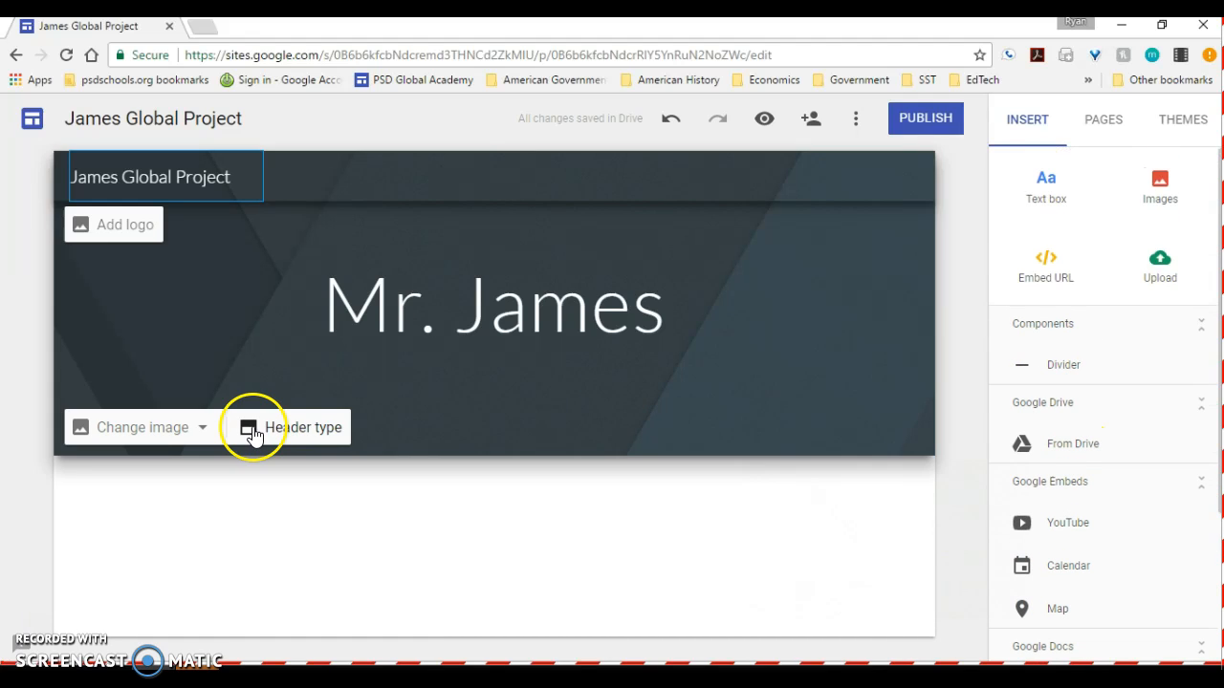
mouse_move(137, 441)
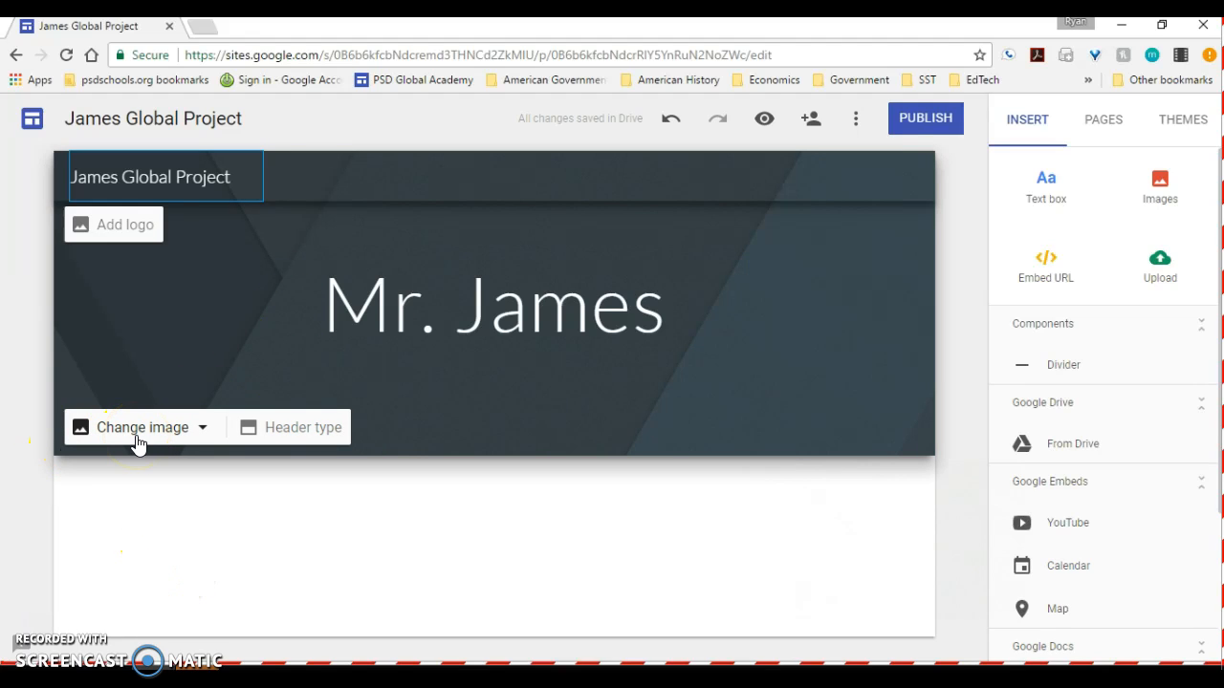
- Try the teal and pink colours of the Simple theme and return to blue
left_click(1108, 124)
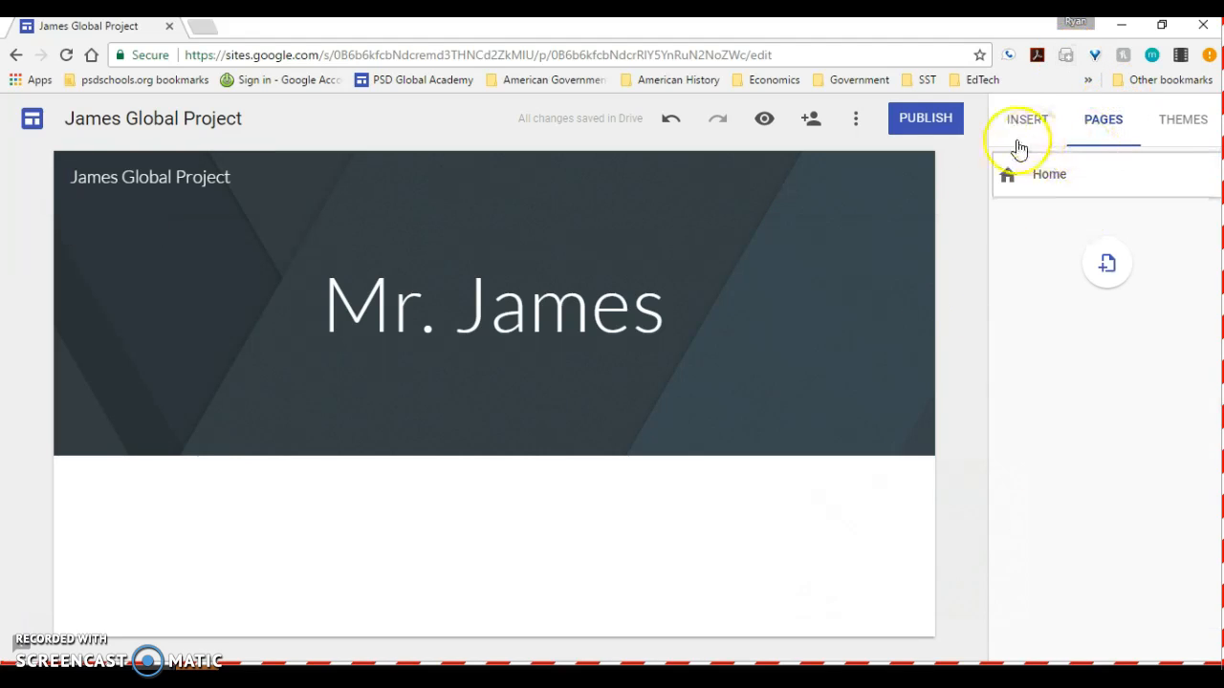
left_click(1021, 133)
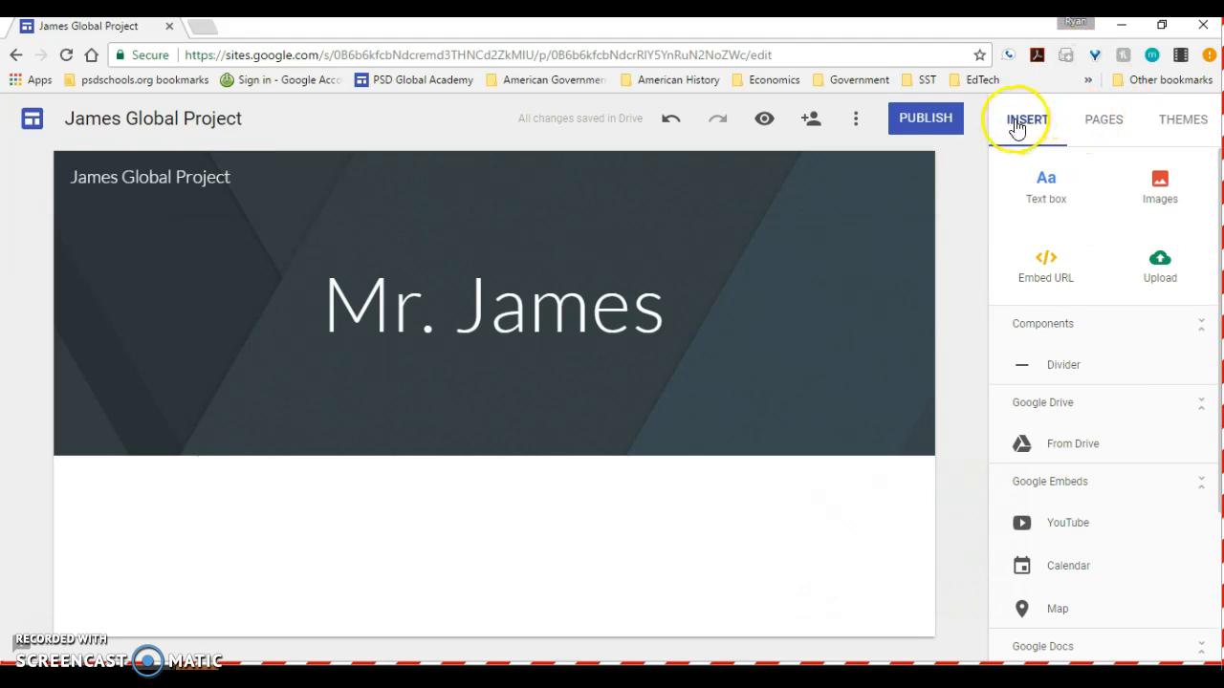
left_click(1101, 129)
left_click(1186, 132)
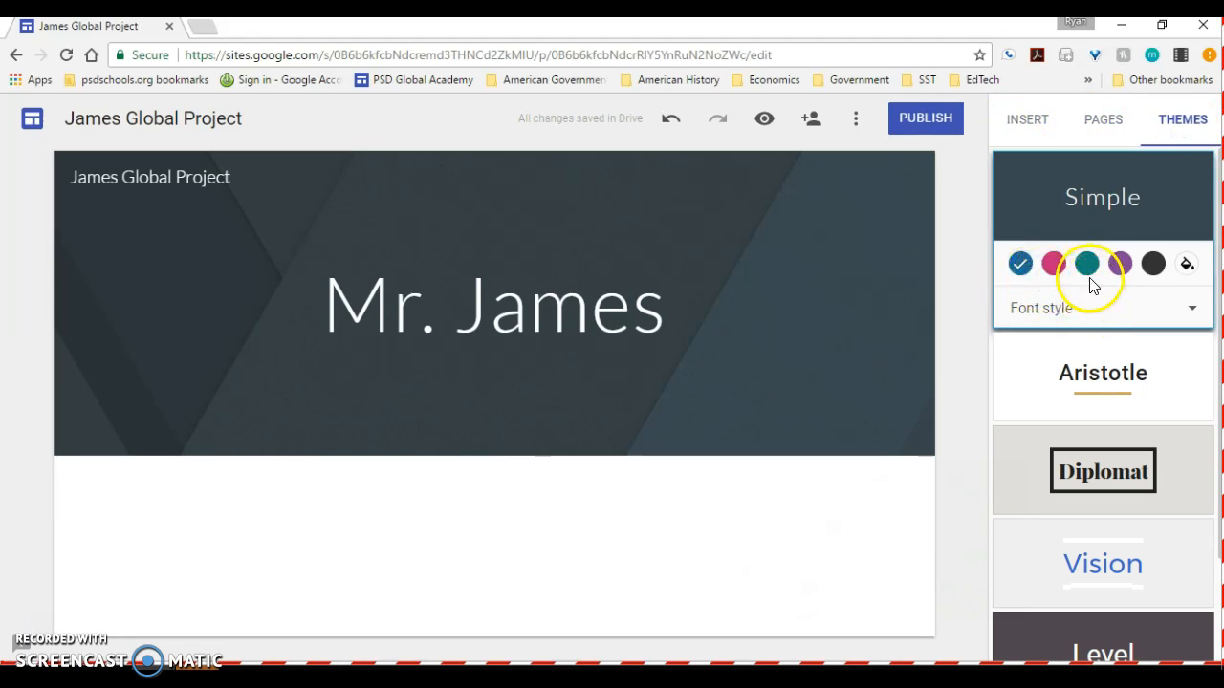
left_click(1085, 266)
left_click(1049, 269)
left_click(1019, 264)
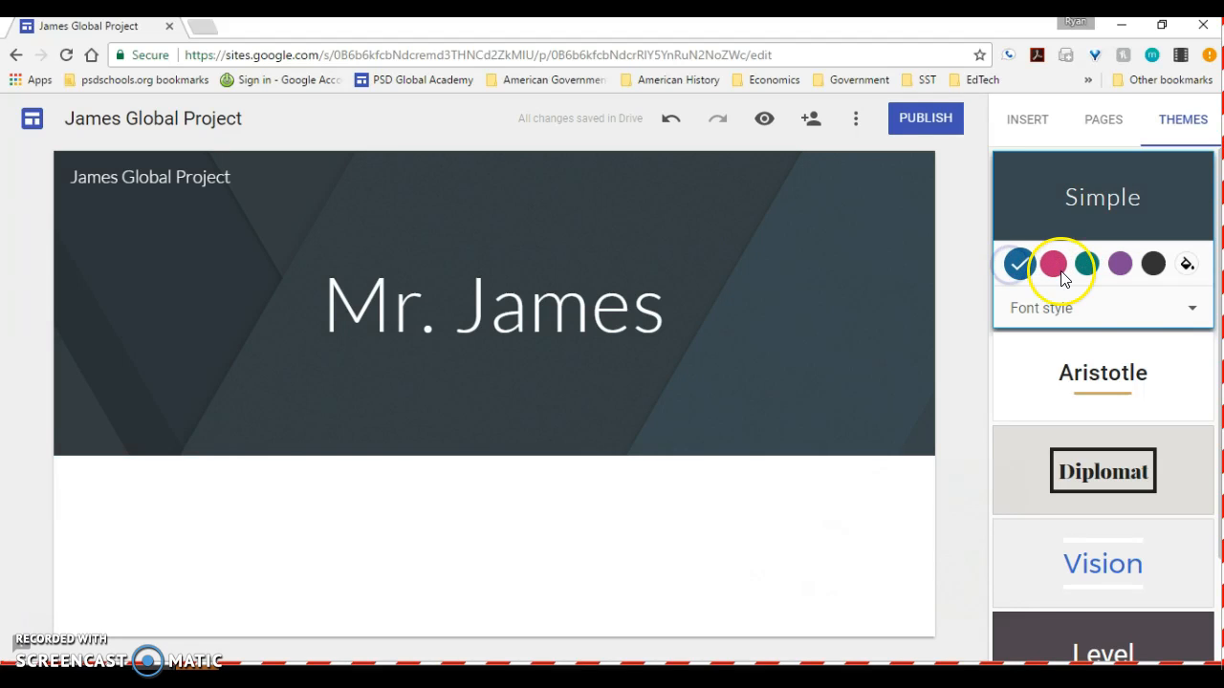
- Add a page named "Unit II Project" to the site and open it for editing
left_click(1104, 121)
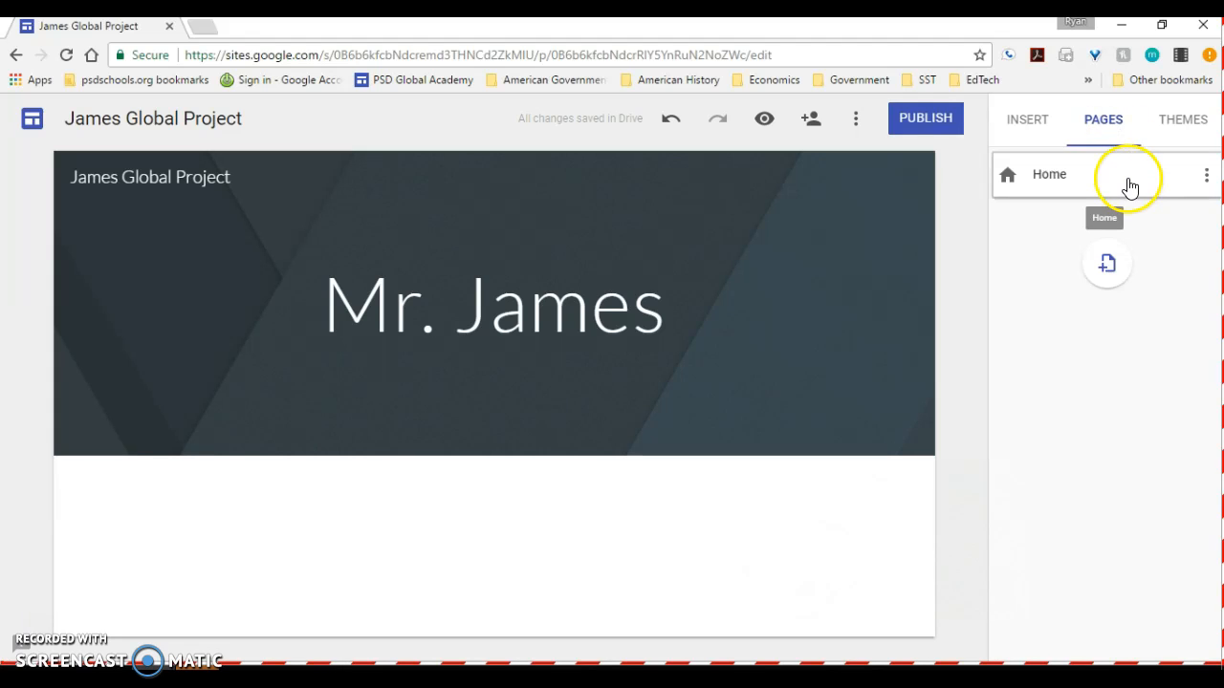
left_click(1108, 270)
type("Unit")
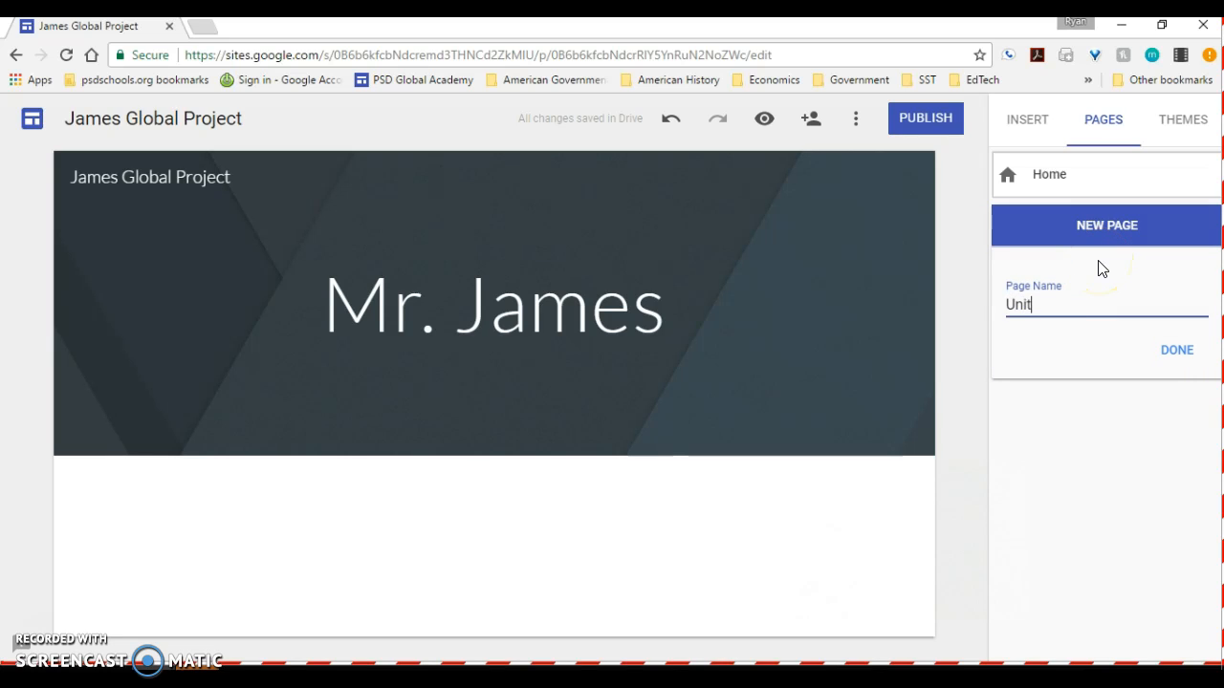
type(" II Project")
left_click(1172, 356)
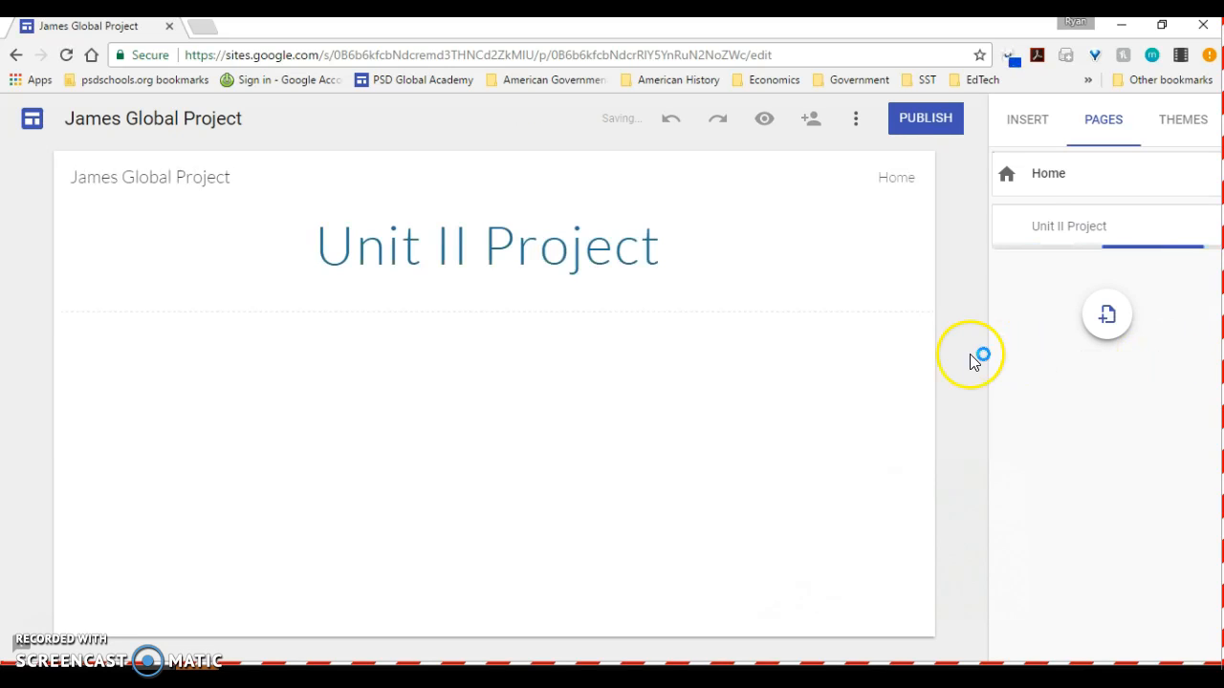
left_click(1061, 239)
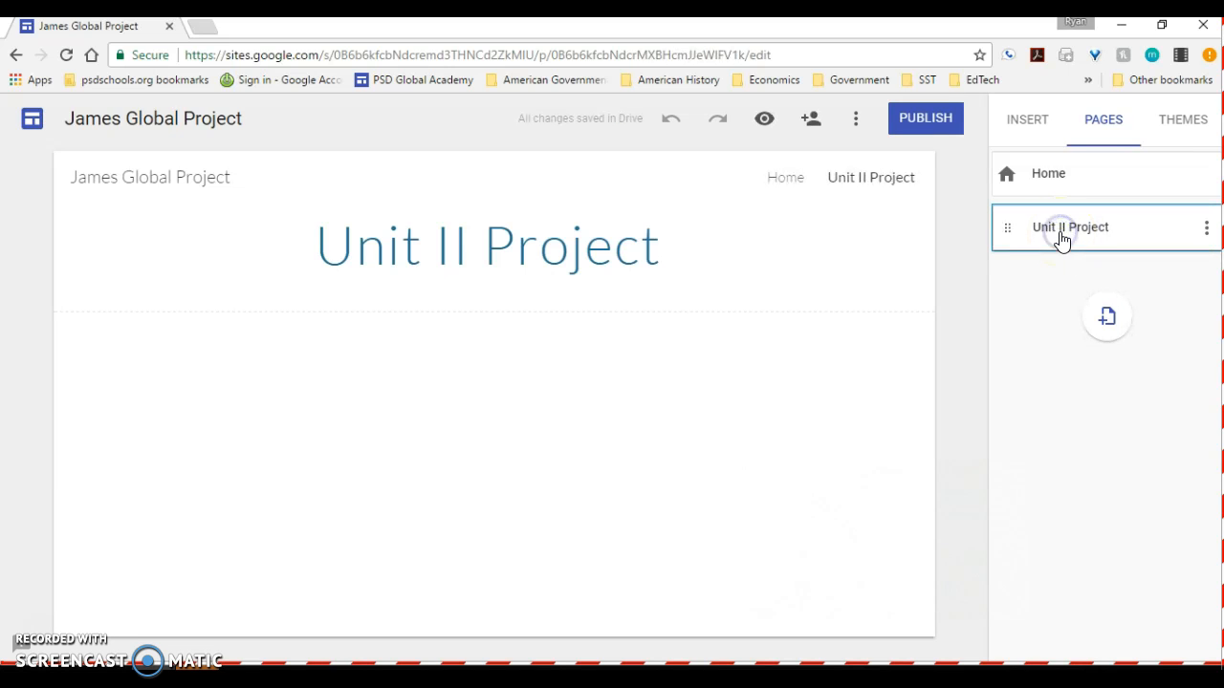
- Insert a text box reading "Writing" under the Unit II Project title and narrow it to about a third of its width
left_click(1031, 129)
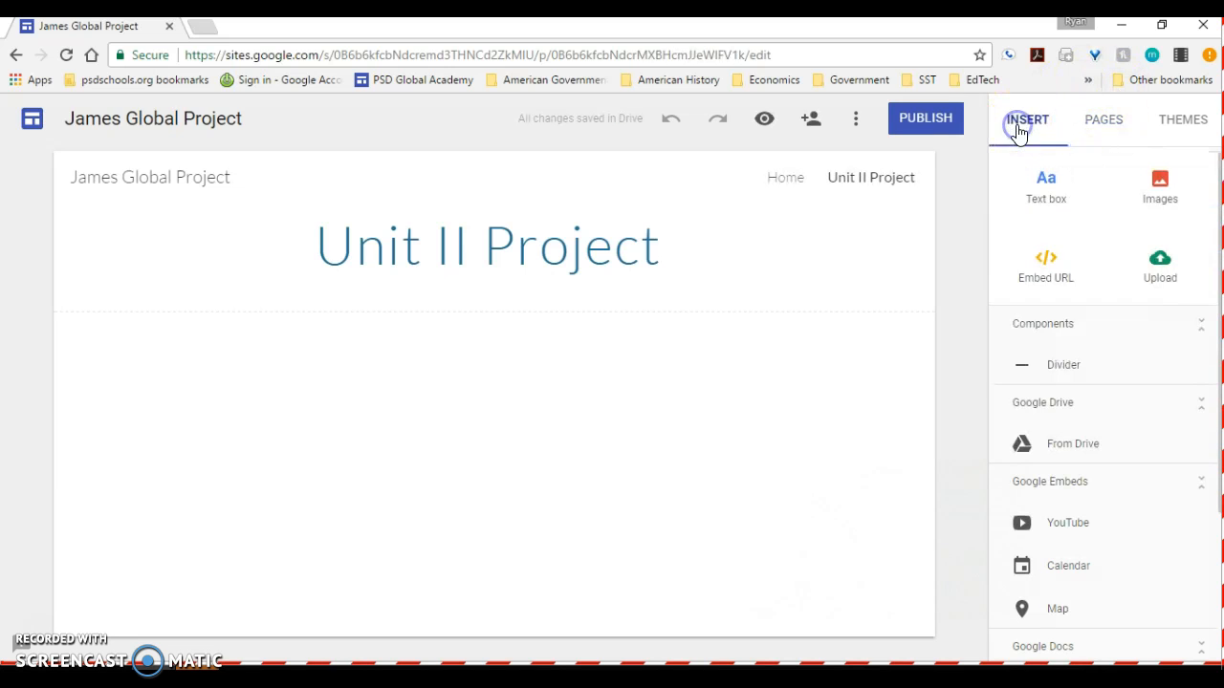
left_click(1046, 186)
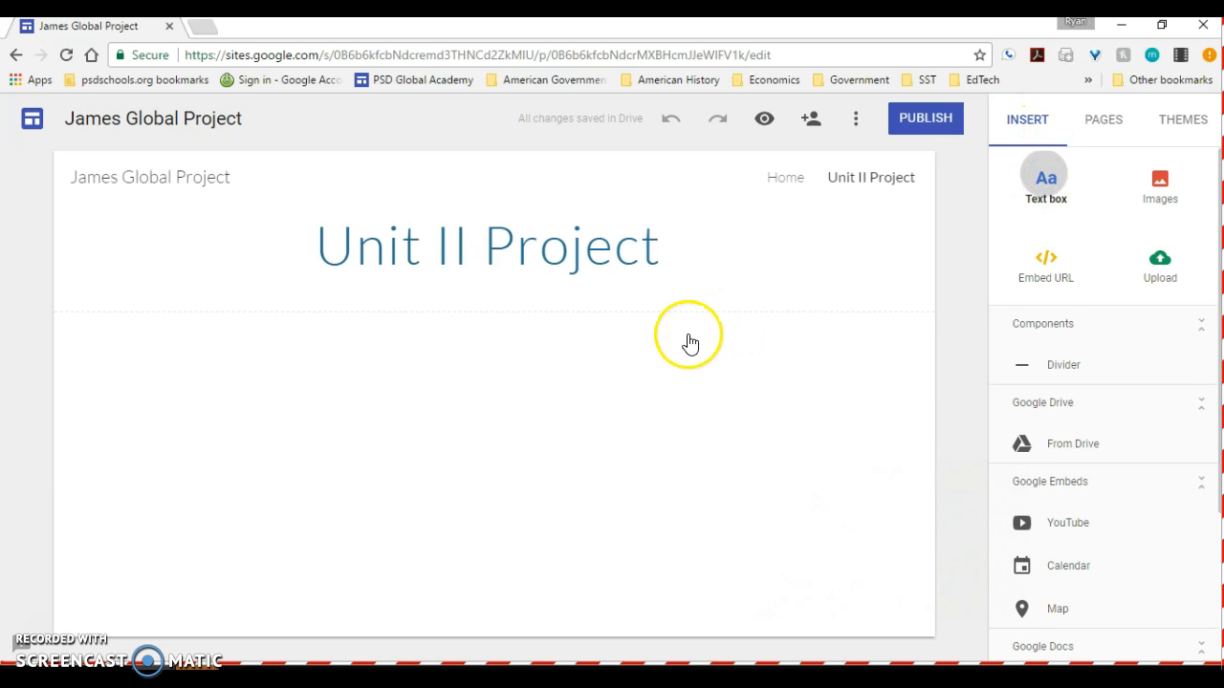
left_click(397, 350)
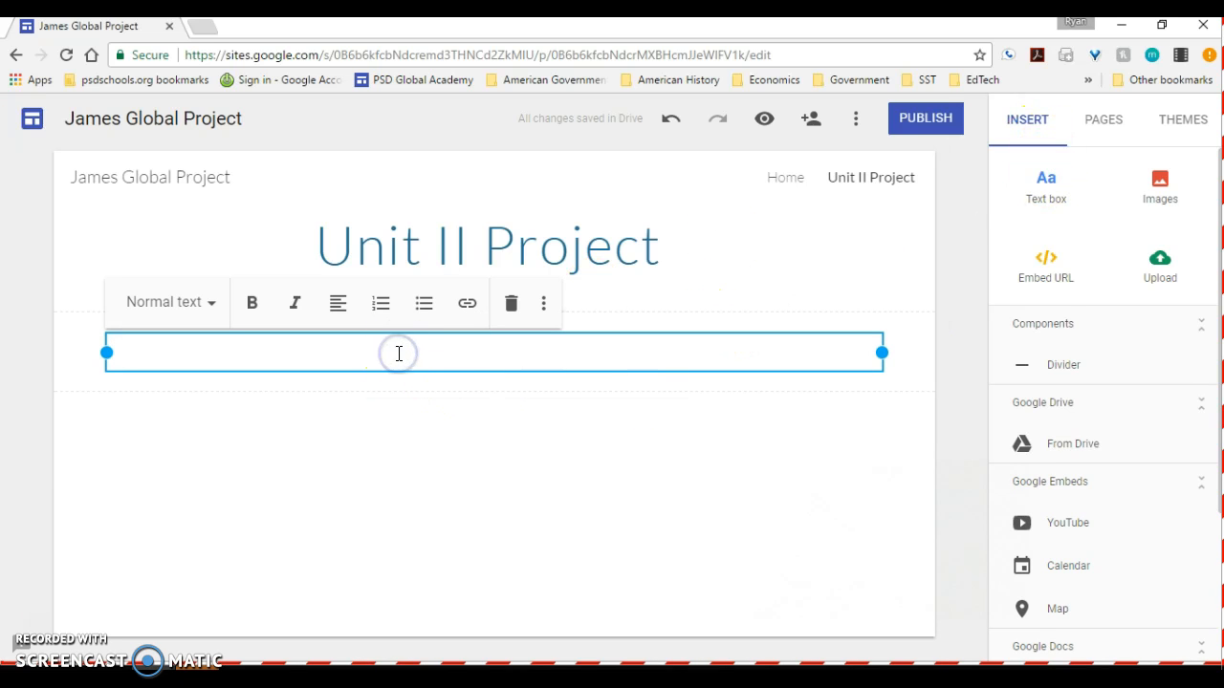
type("Writing")
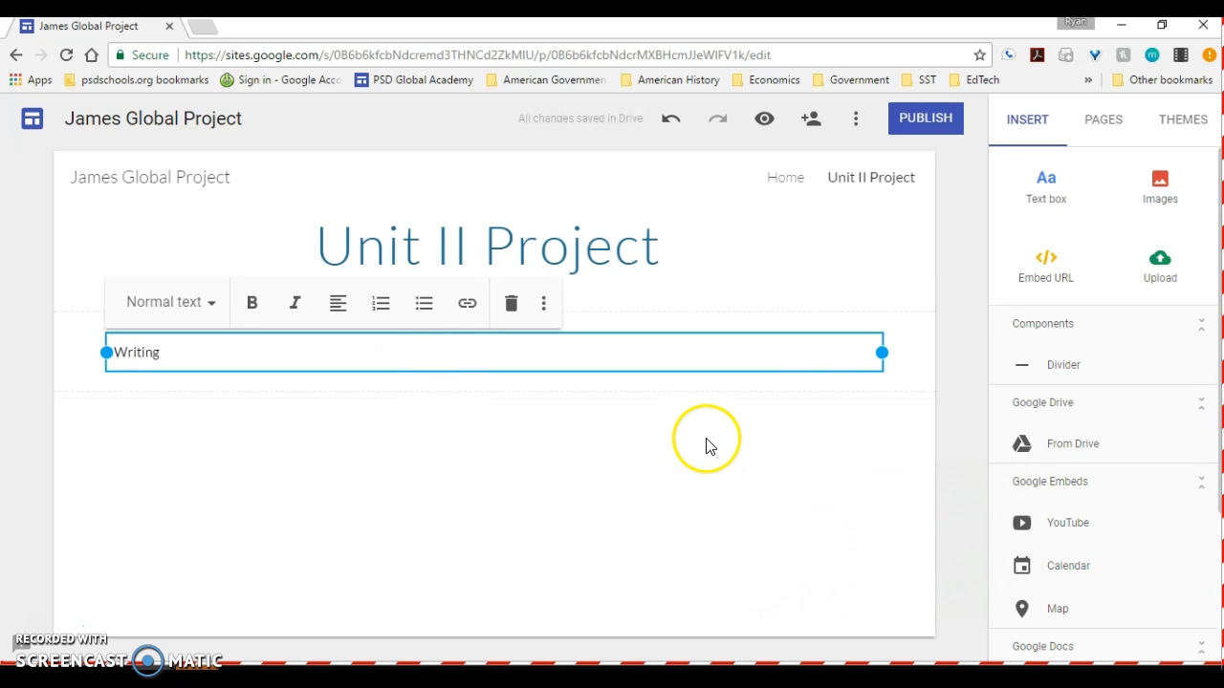
left_click_drag(884, 352, 331, 366)
- Search Google images for "stop sign" and insert the plain red STOP octagon on the page
left_click(1158, 194)
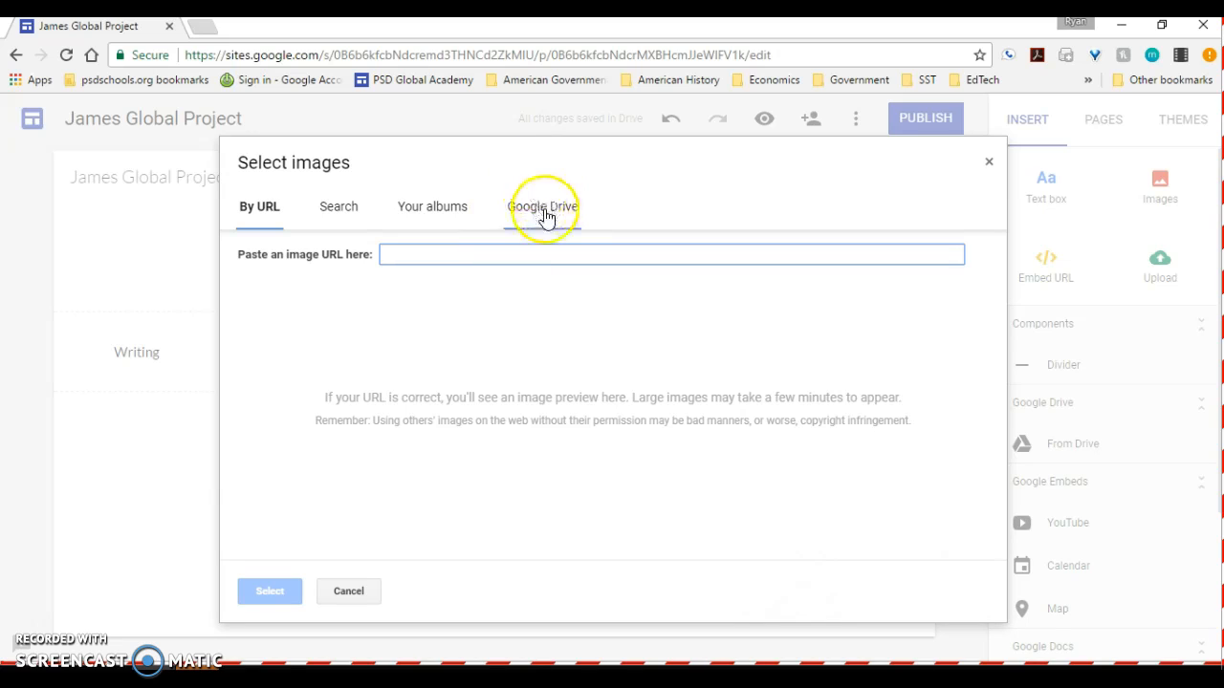
left_click(339, 208)
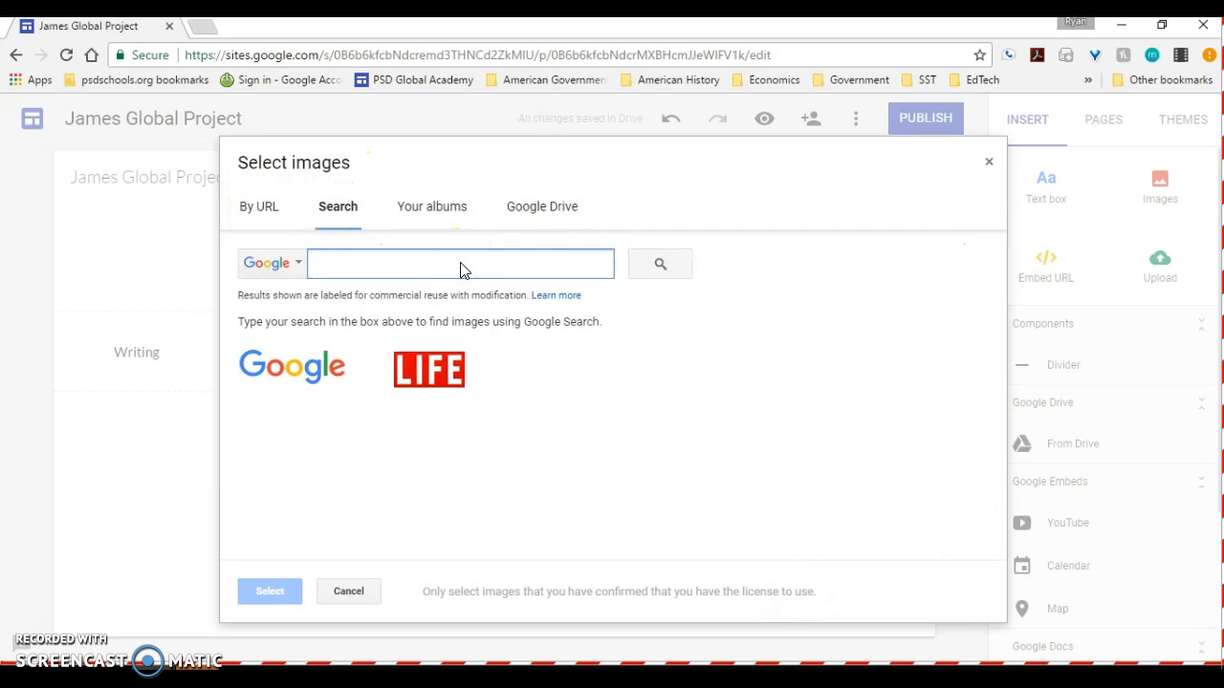
type("stop sign")
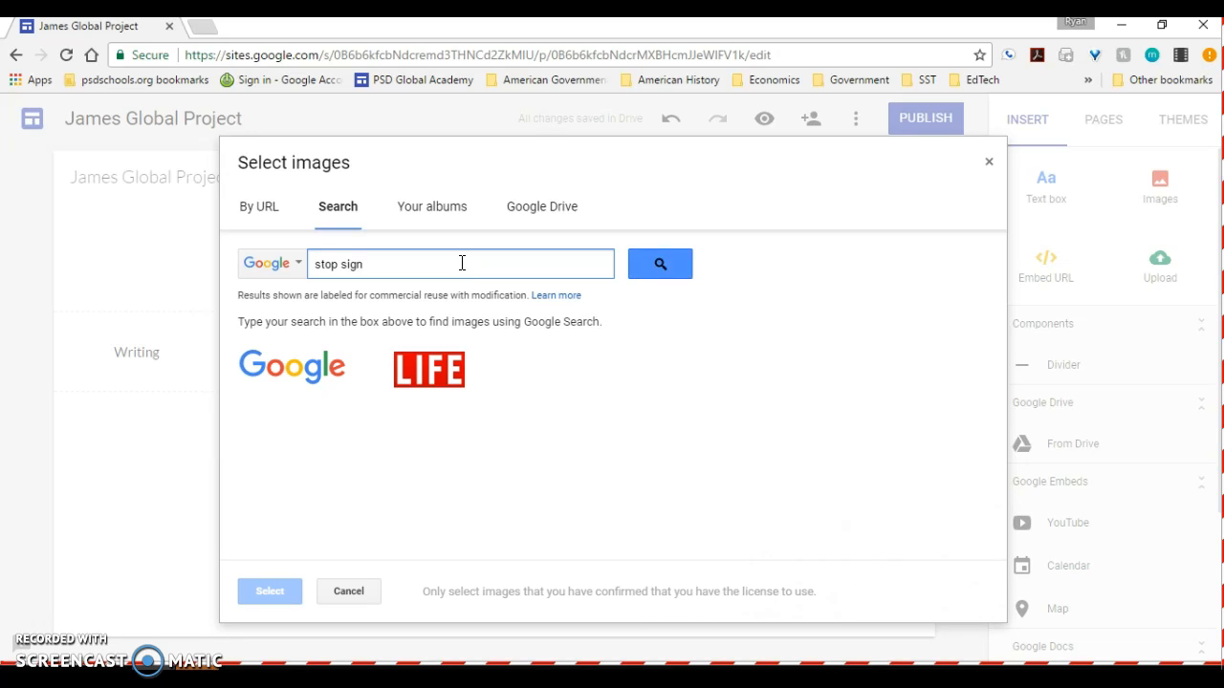
key("Return")
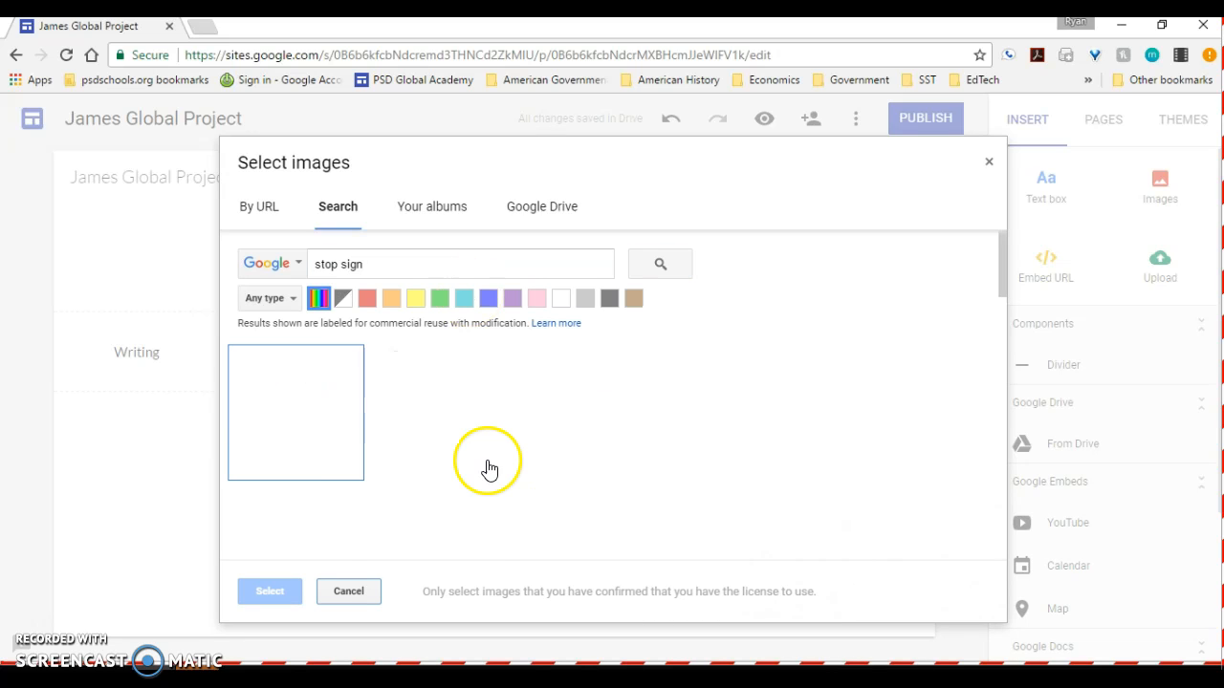
left_click(440, 431)
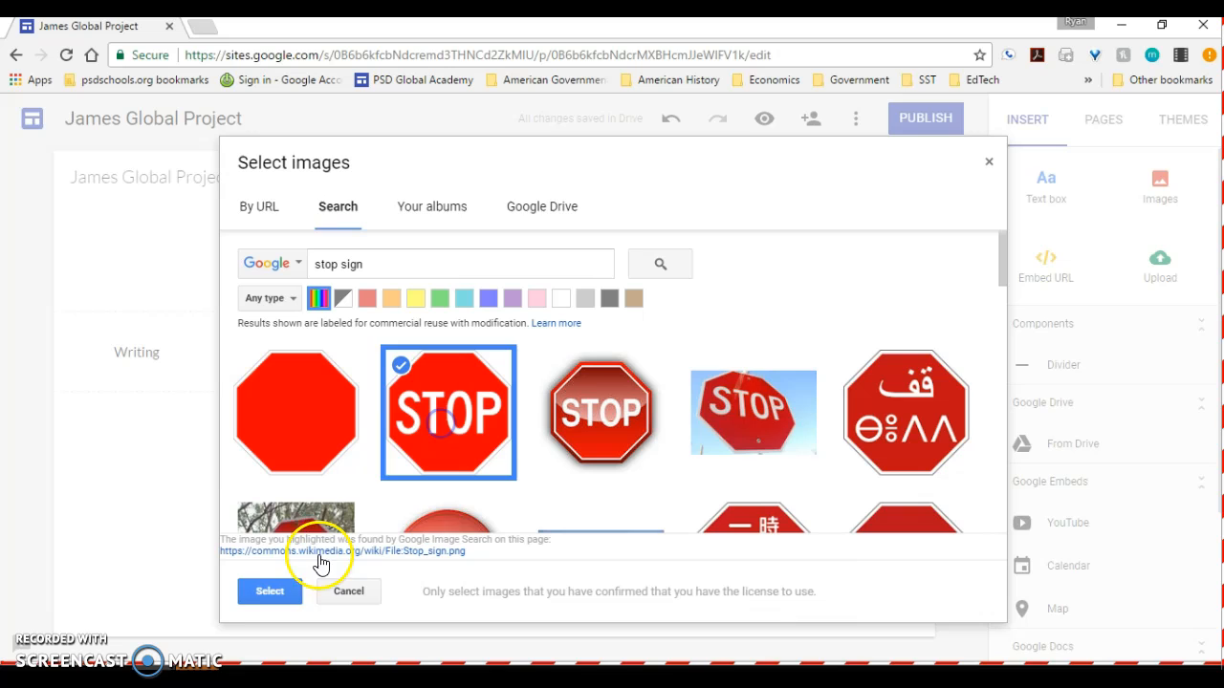
left_click(278, 593)
- Try to reposition the stop sign image beside the Writing text box
left_click(197, 385)
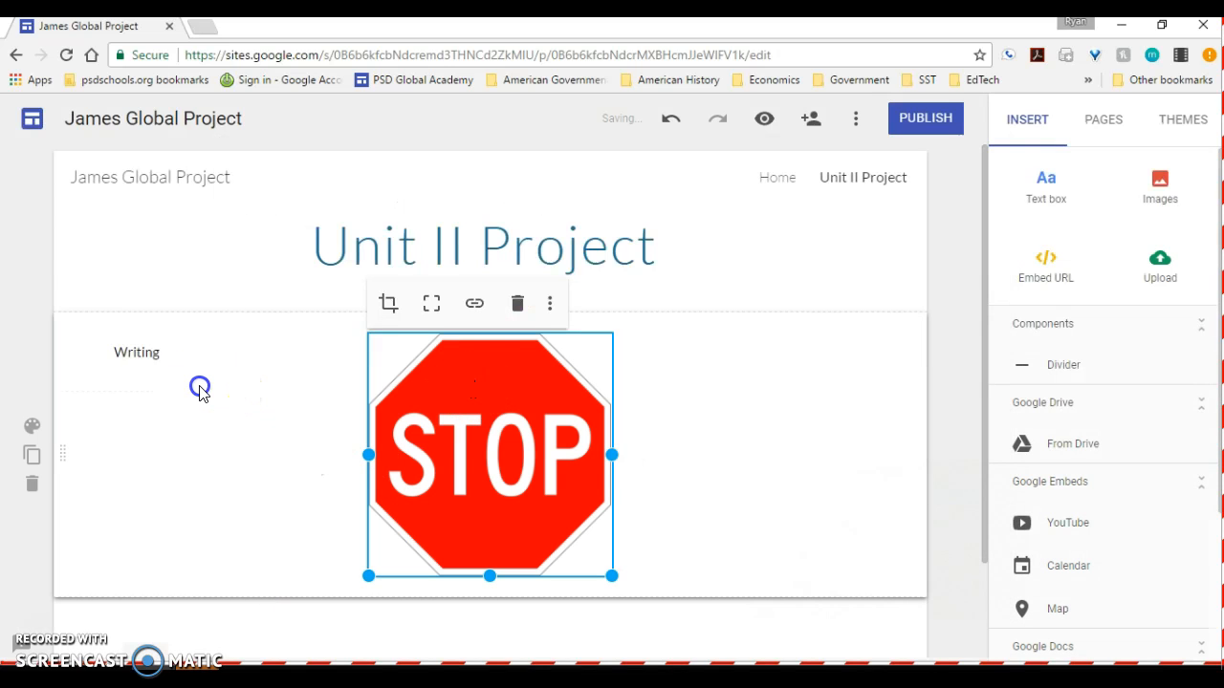
left_click_drag(418, 425, 284, 507)
left_click_drag(510, 300, 484, 350)
- Append the filler text "adslfkjlk" after "Writing" in the text box next to the stop sign
left_click(175, 334)
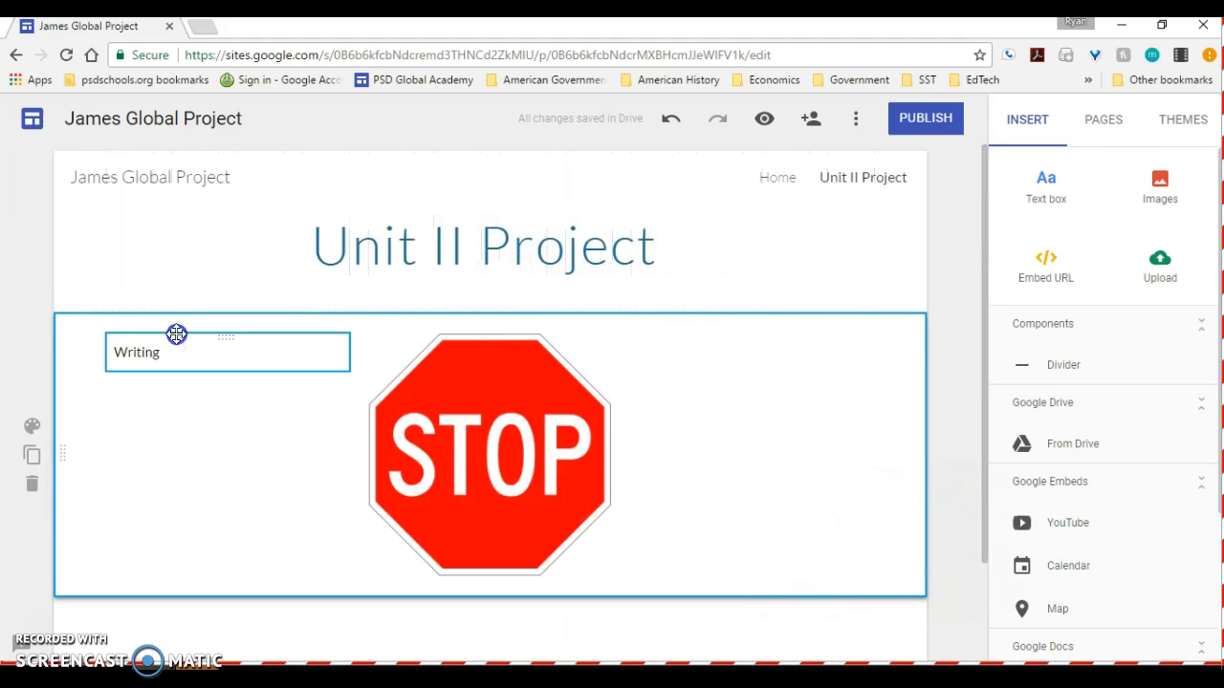
left_click(176, 350)
type("adslfkjlk")
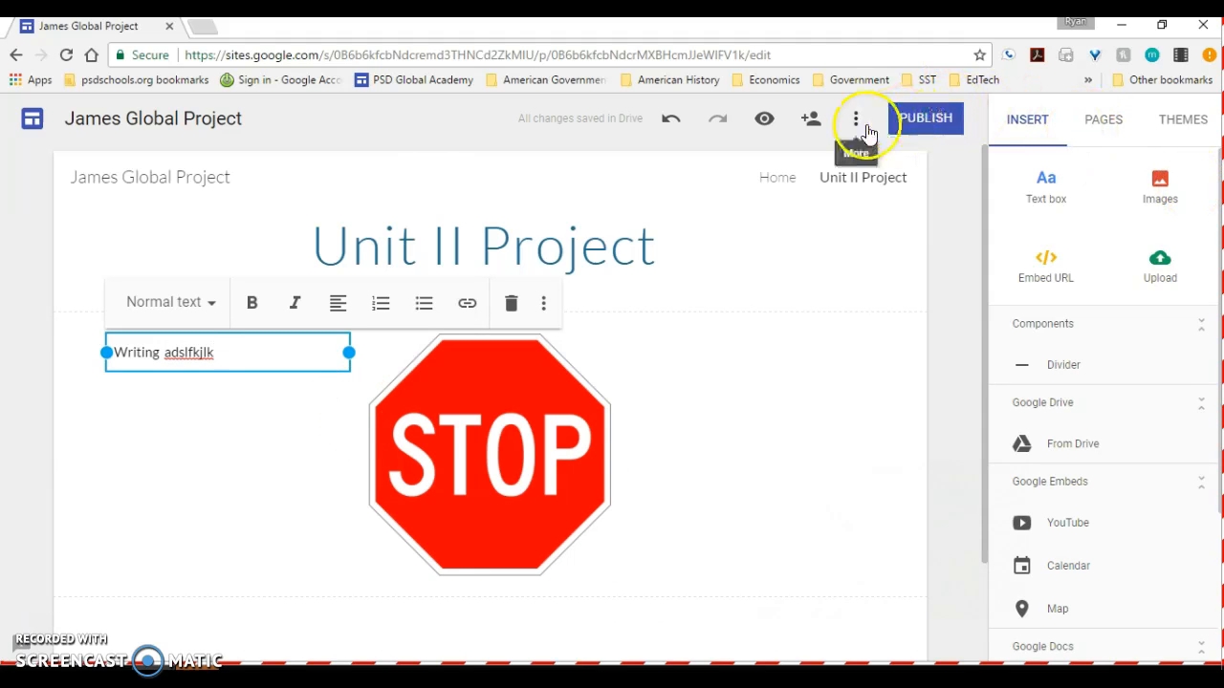
- Publish the site at the location "jamesglobal-project", visitable by anyone at psdschools.org
left_click(915, 125)
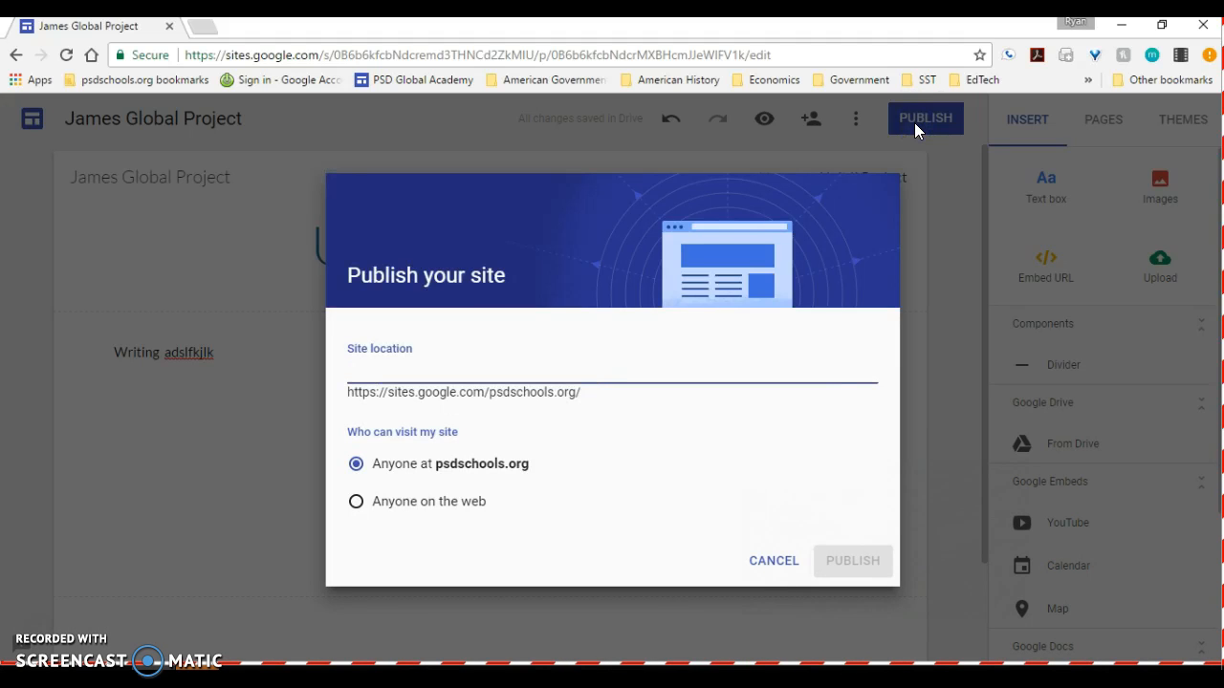
type("jamesglboal-")
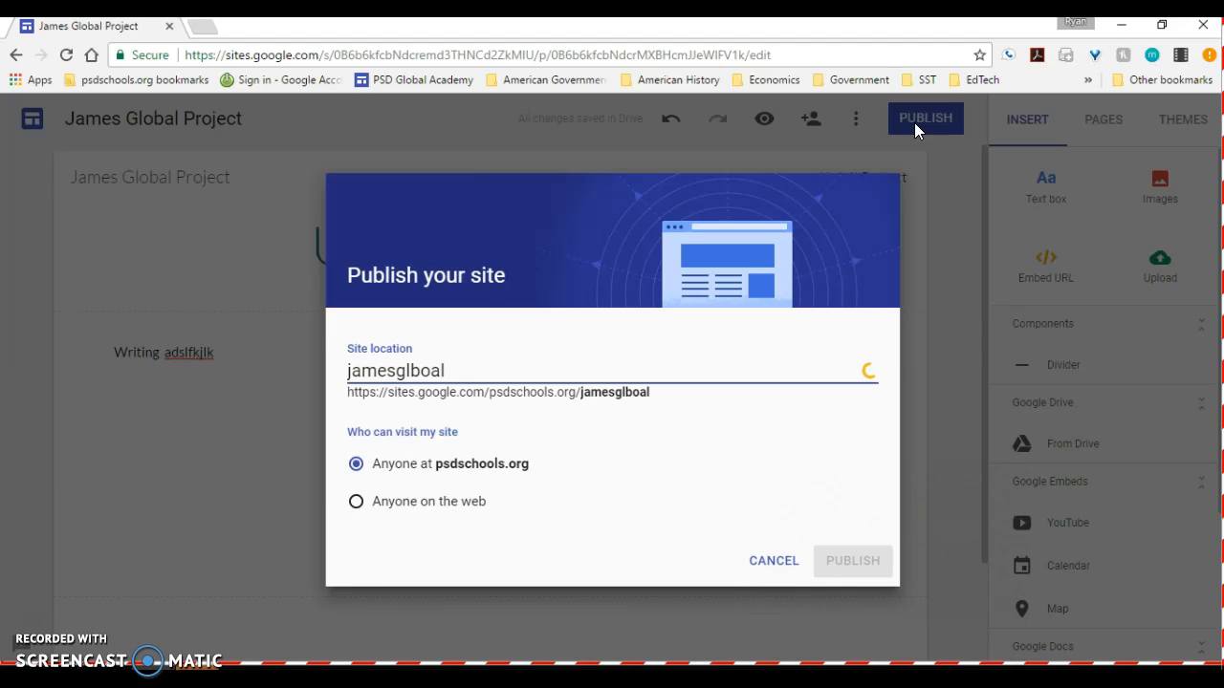
key("BackSpace")
key("BackSpace")
key("BackSpace")
type("obal-project")
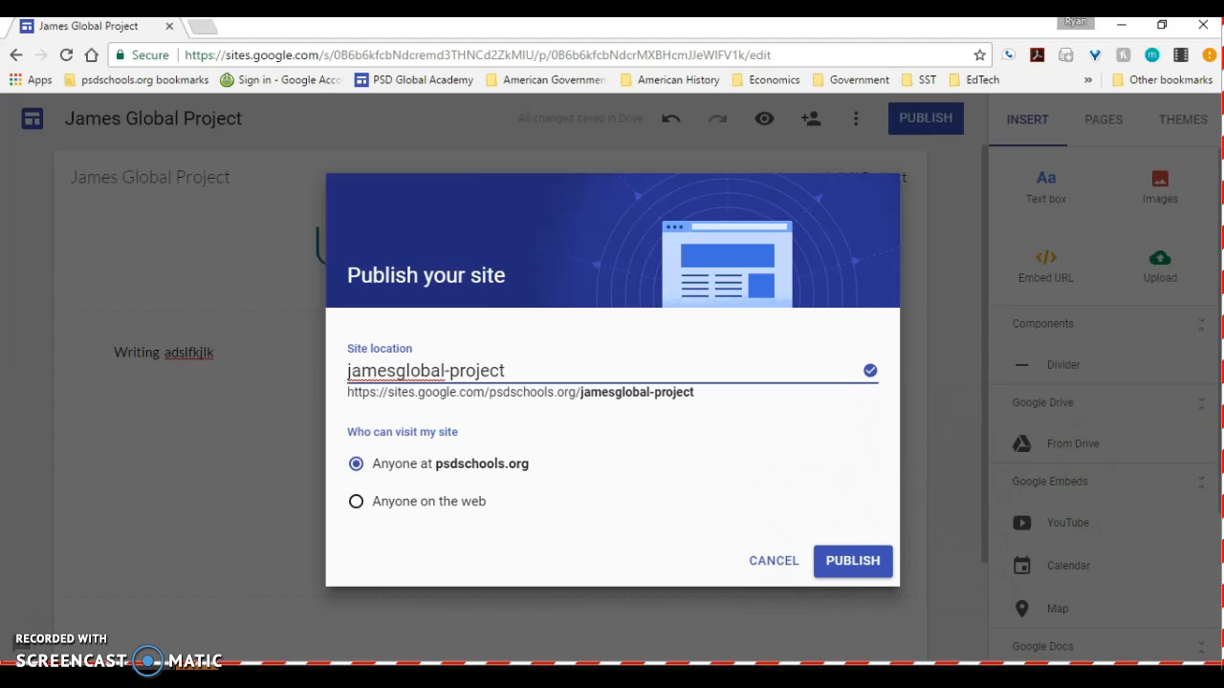
left_click(860, 562)
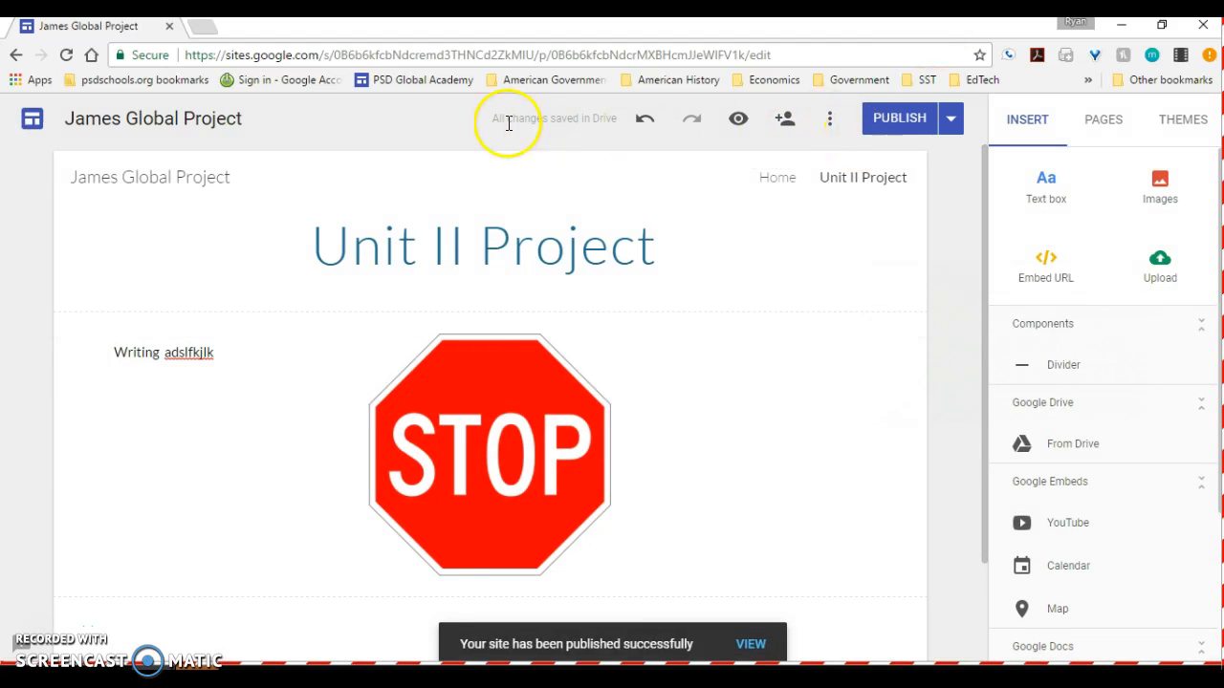
- Open the published version of the site from the publishing options and bring it into view
left_click(952, 120)
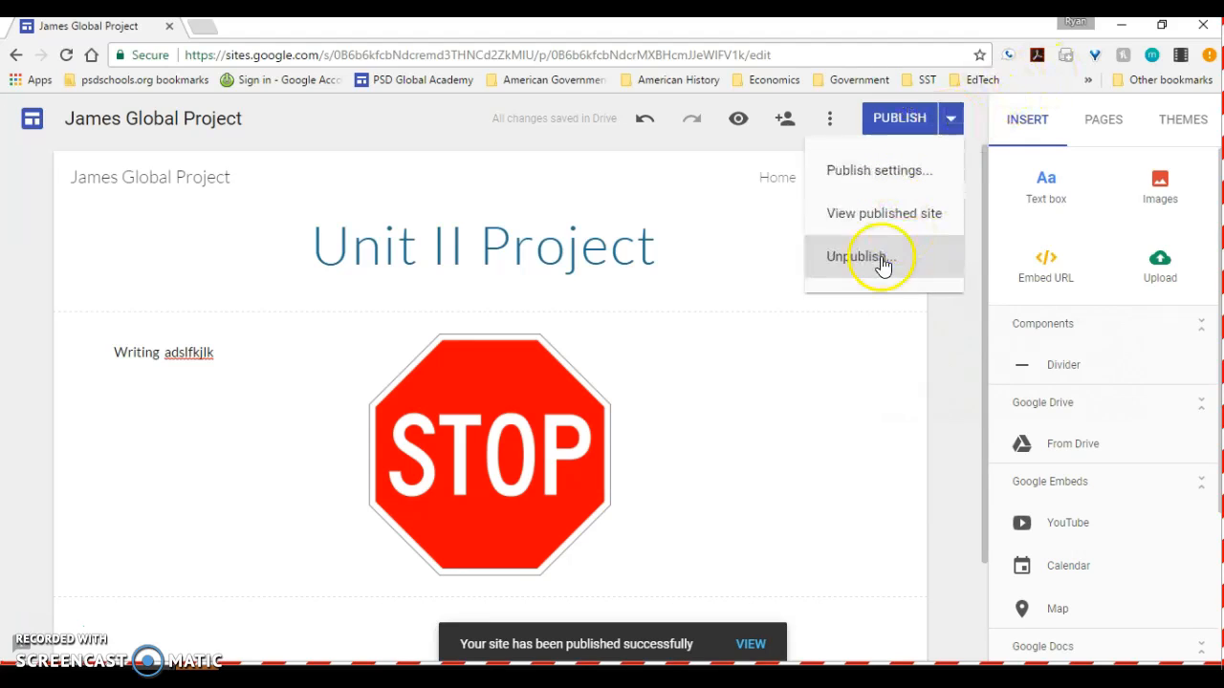
left_click(870, 227)
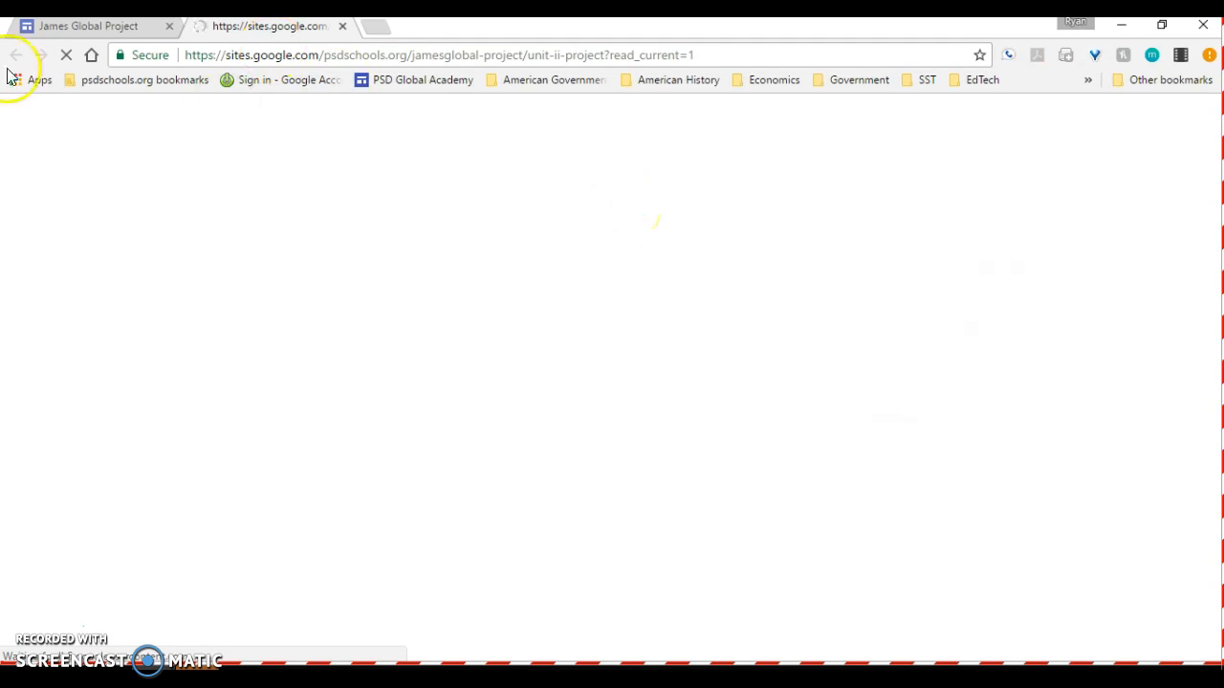
left_click(91, 28)
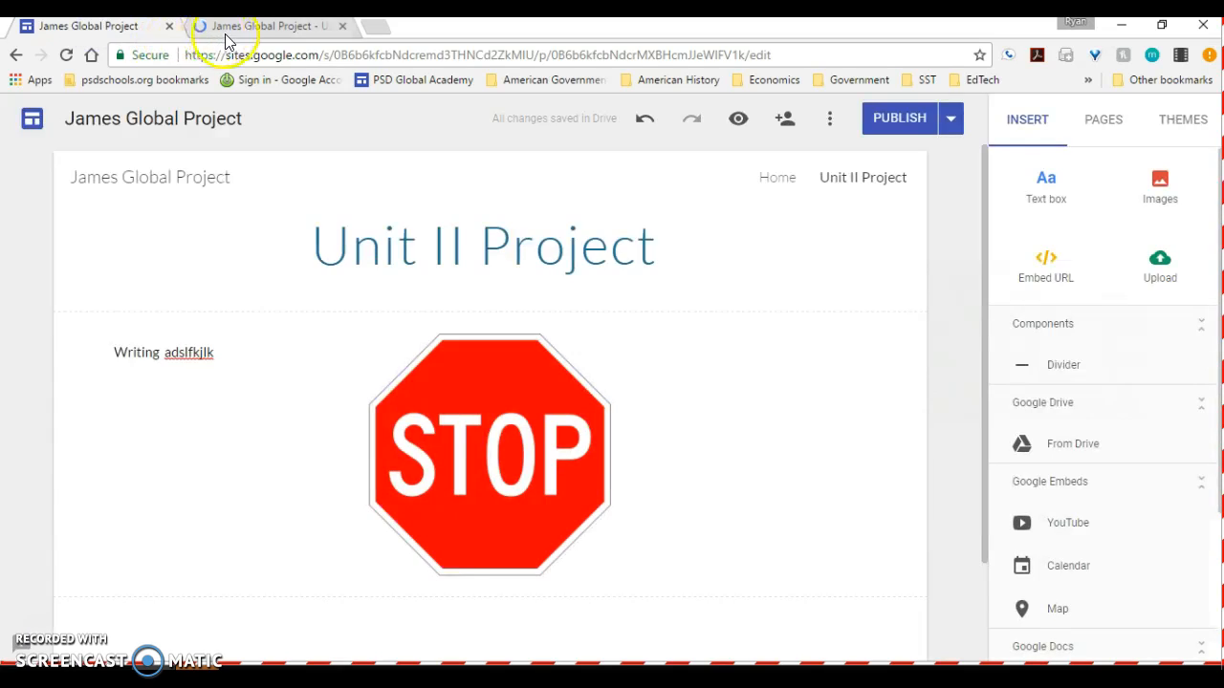
left_click(224, 29)
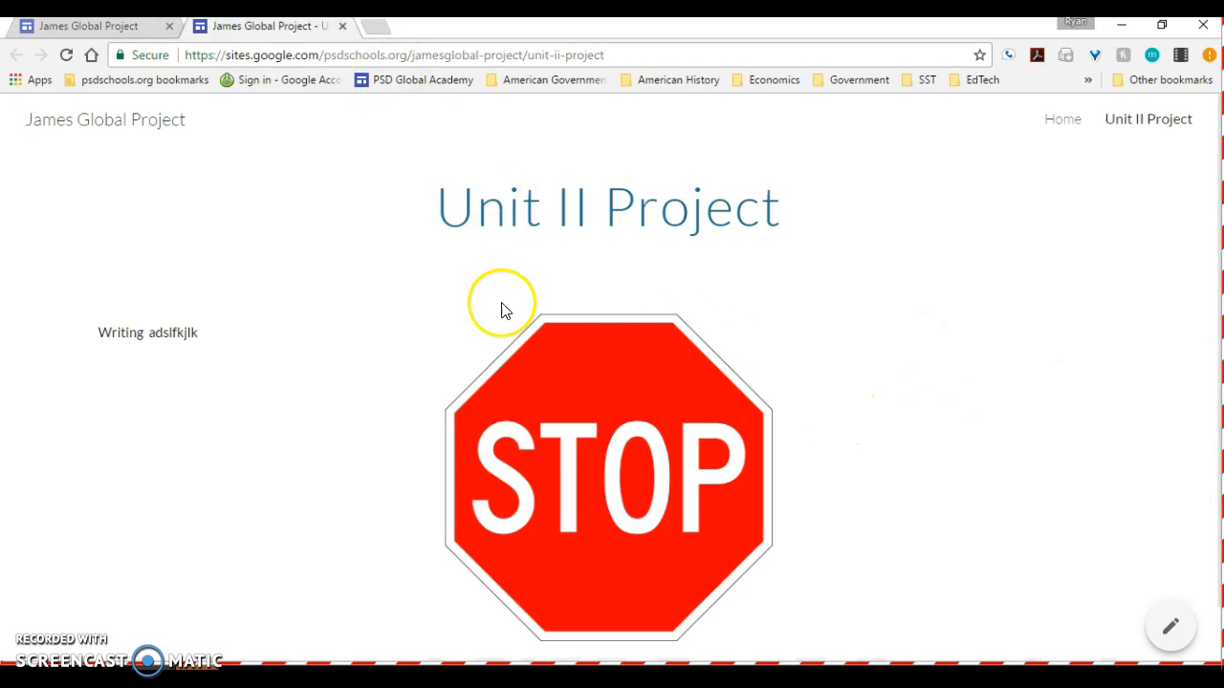
- Review the published Unit II Project page and check the site navigation to Home and back
scroll(296, 448, "down", 1)
scroll(295, 449, "up", 1)
scroll(331, 411, "down", 1)
scroll(336, 404, "up", 1)
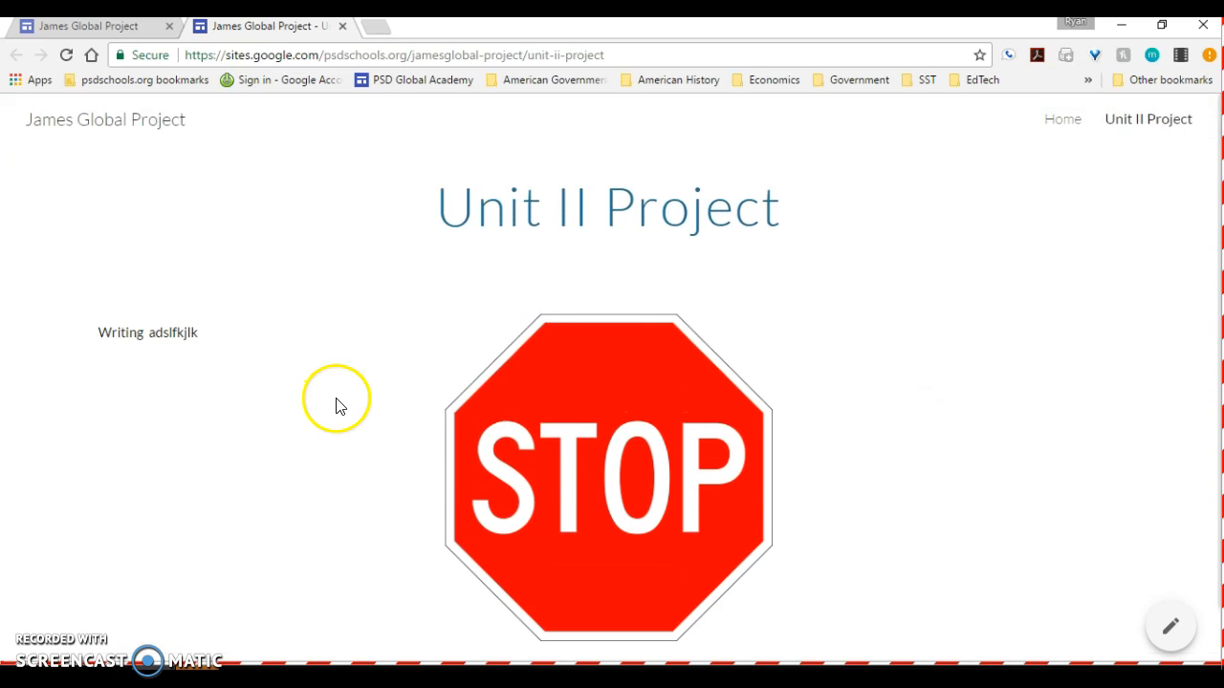
left_click(1067, 122)
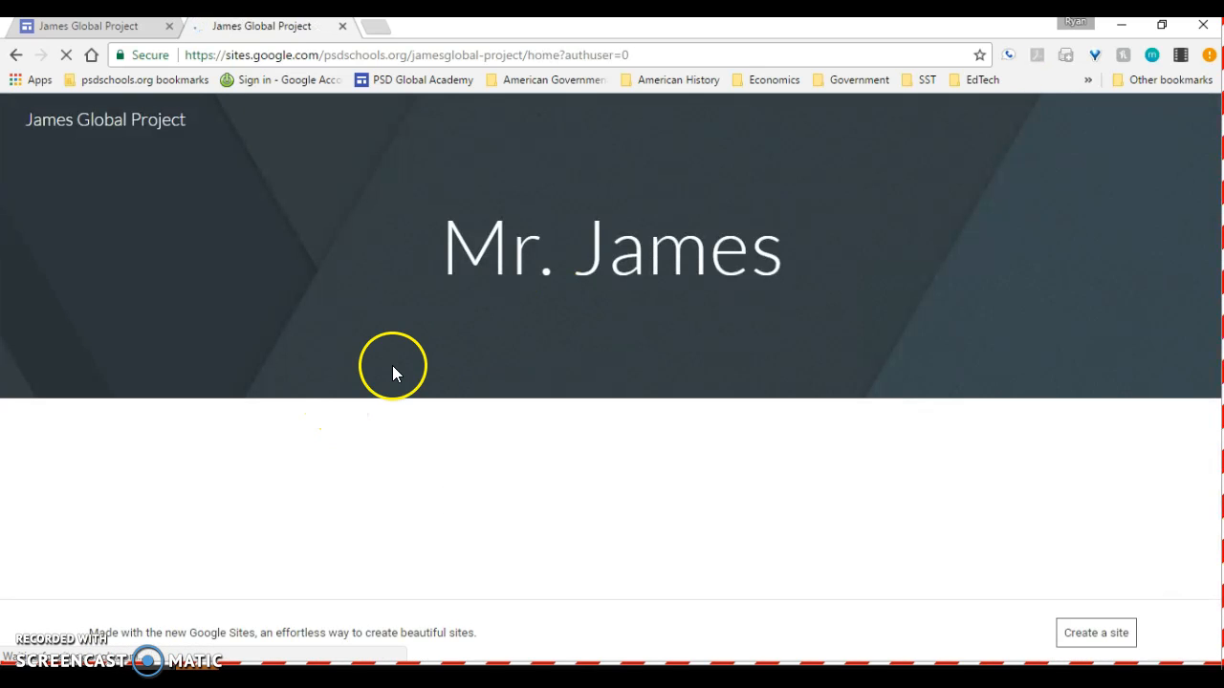
left_click(1145, 121)
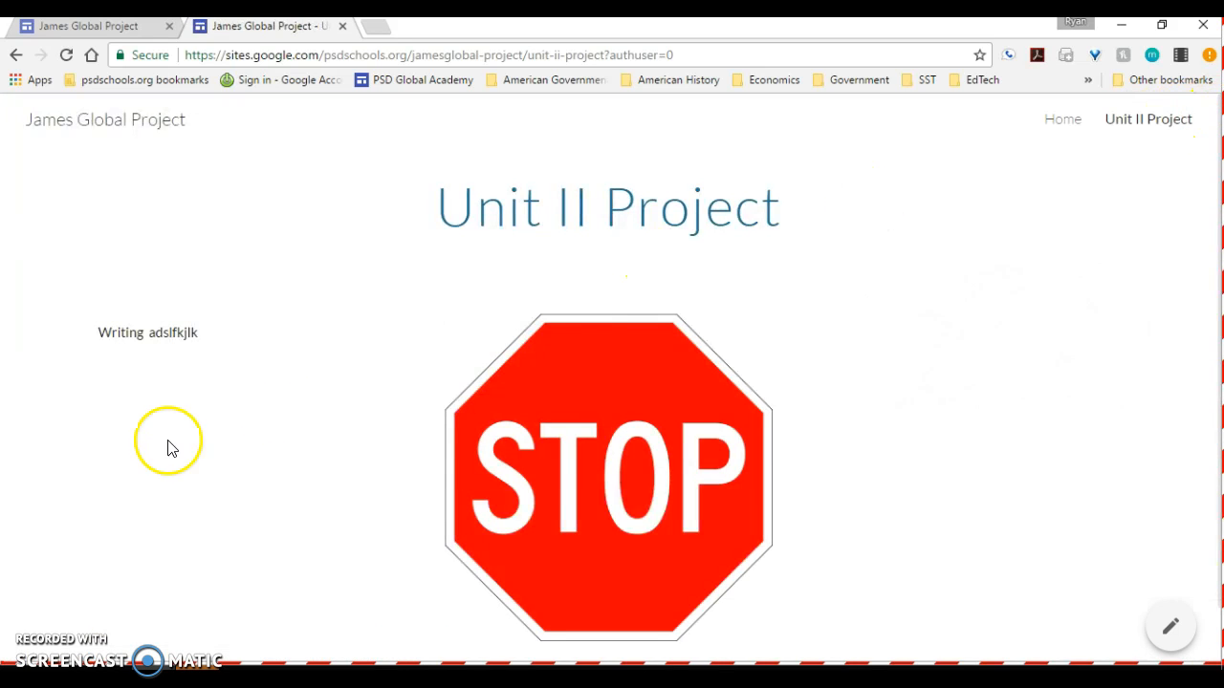
- Go to the published site's Home page and select its full web address
left_click(1062, 120)
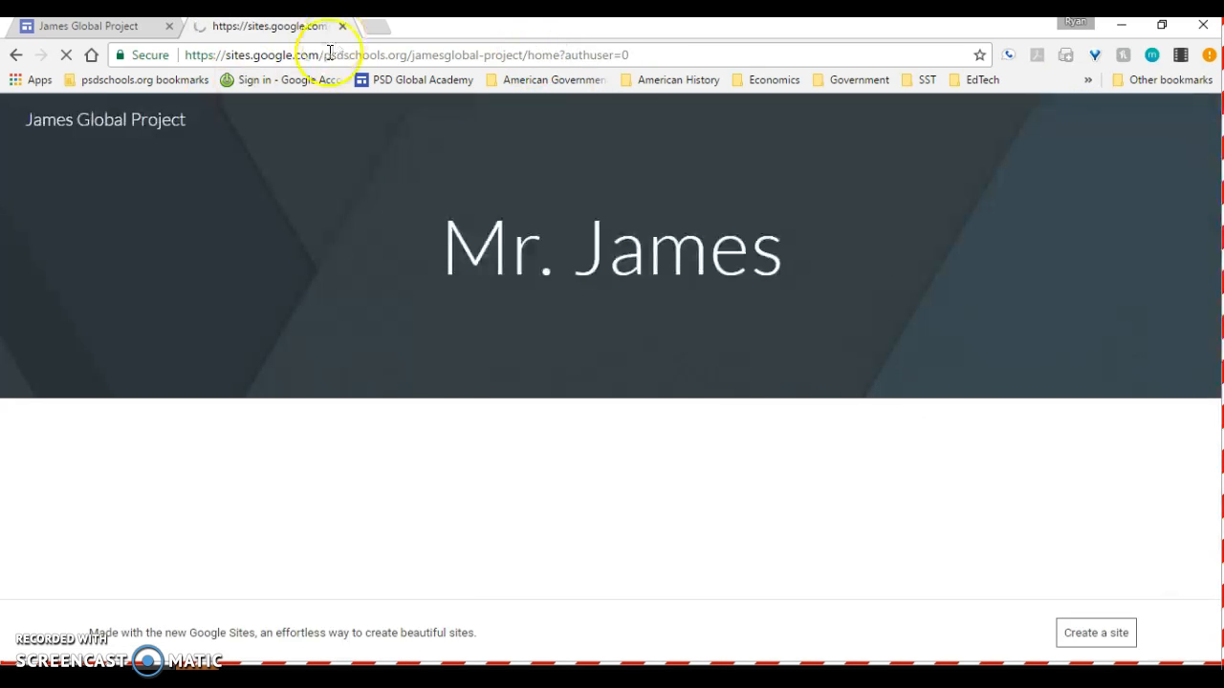
left_click(319, 56)
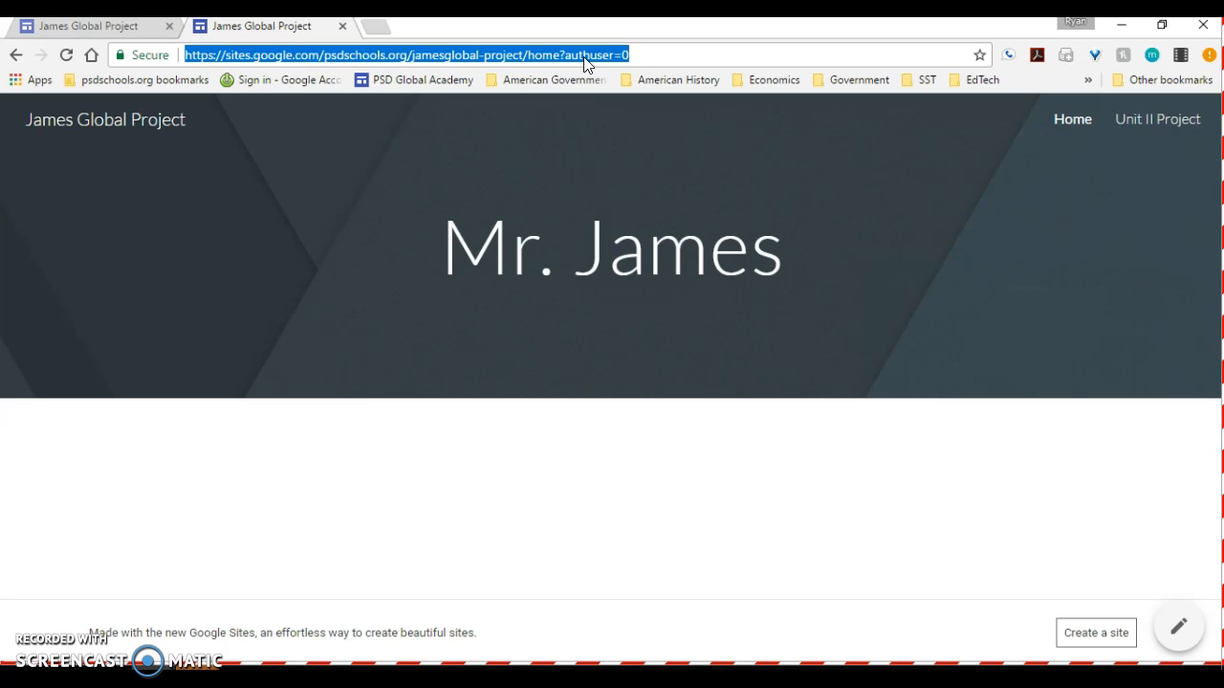
left_click_drag(656, 53, 185, 55)
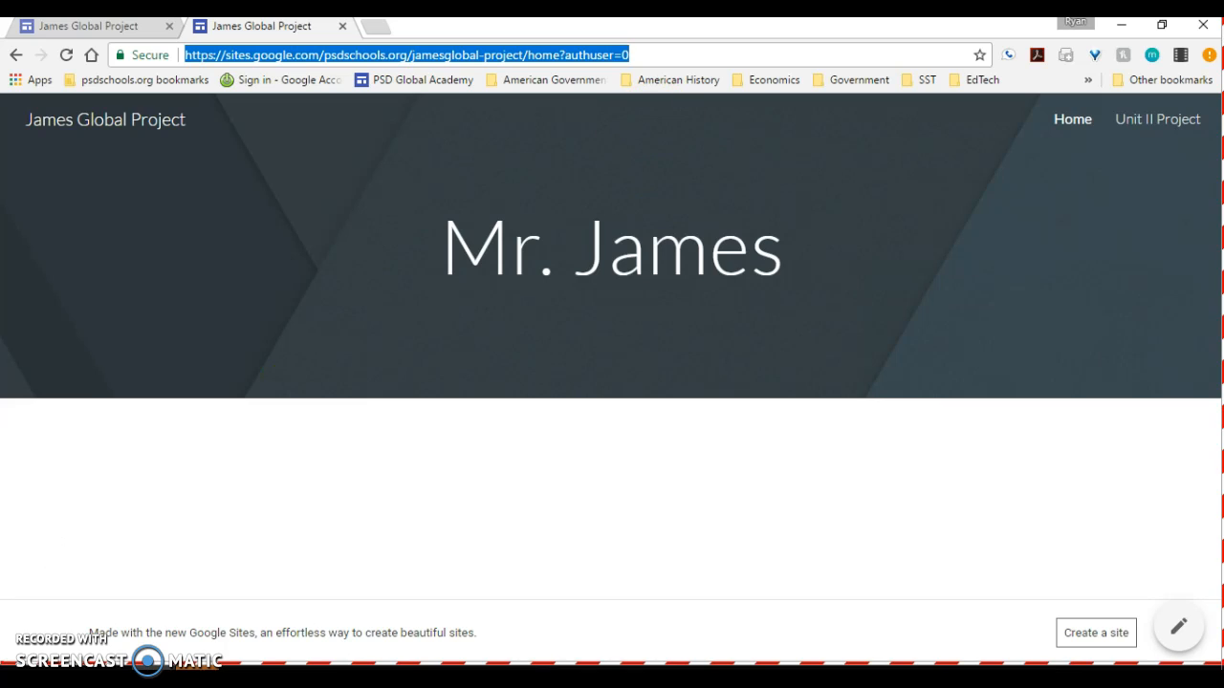